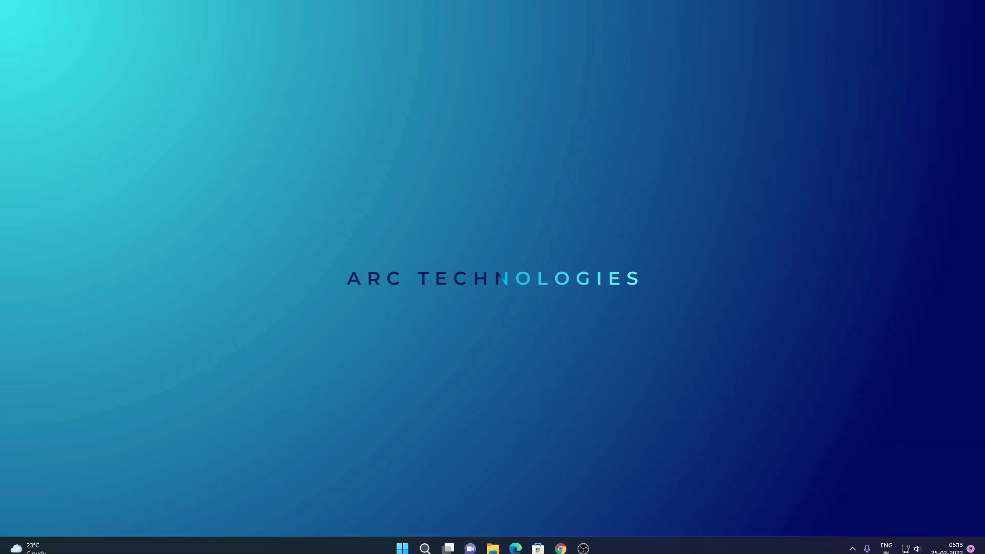
- Open the Taskbar settings page from the taskbar's shortcut menu
mouse_move(583, 541)
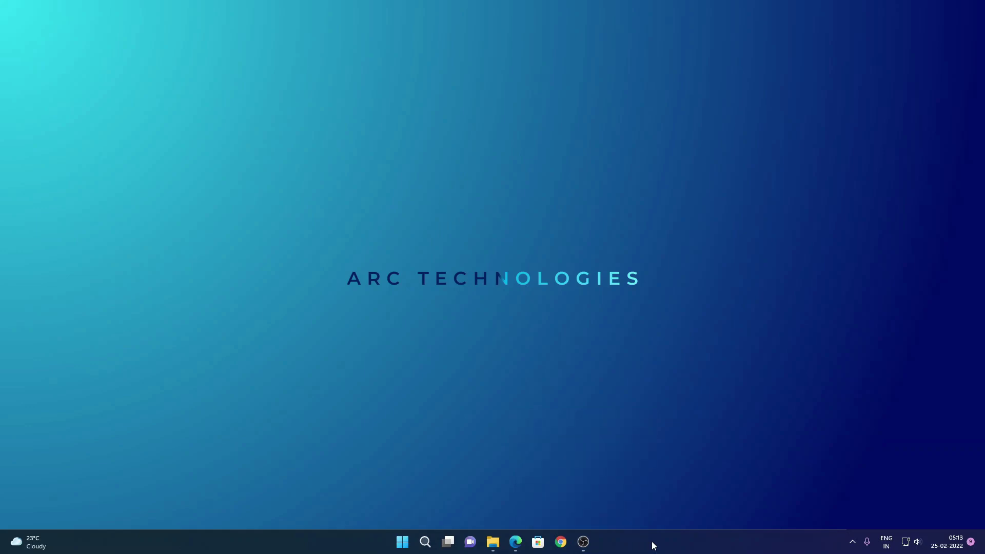
click(405, 544)
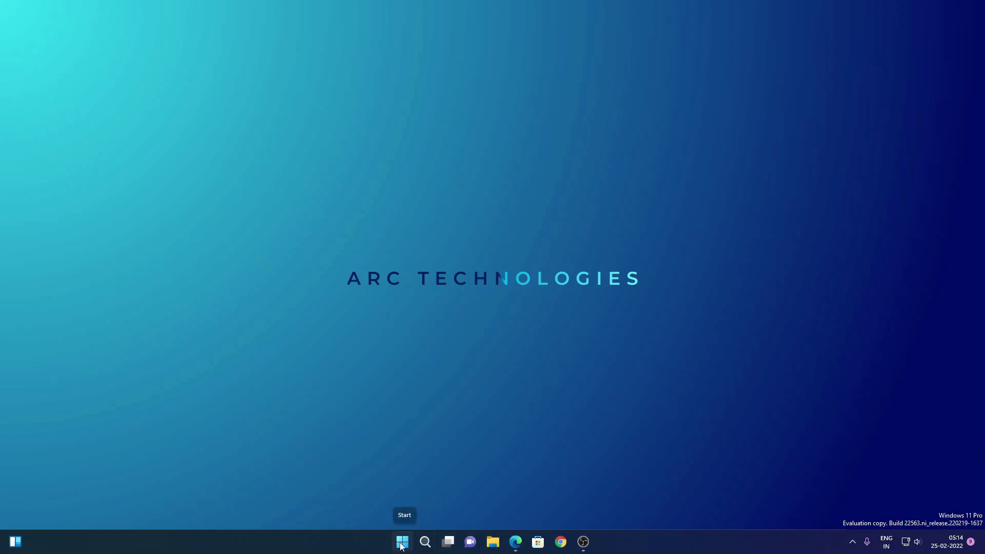
right_click(354, 547)
click(376, 523)
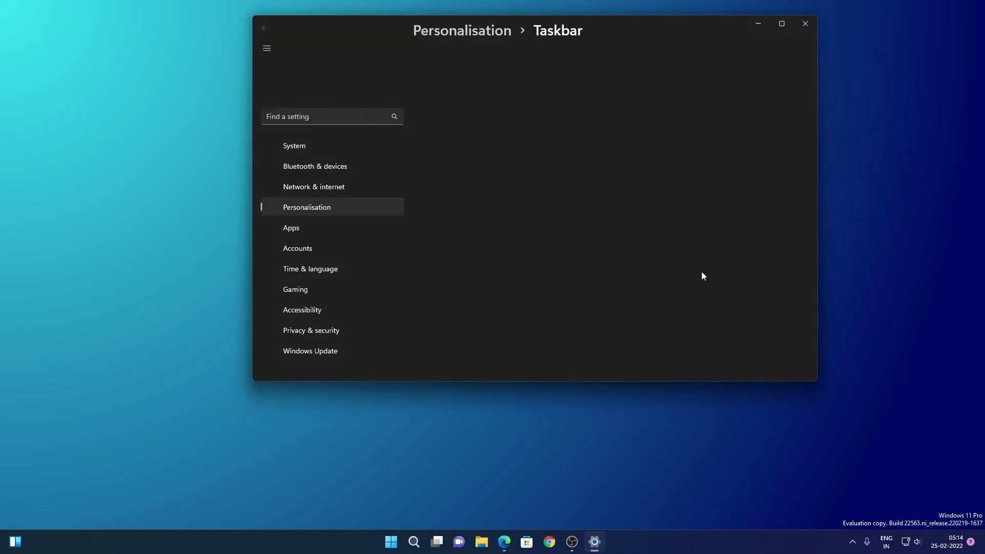
scroll(679, 253, down, 3)
- Under Taskbar behaviours, turn on 'Automatically hide the taskbar' in maximized Settings
click(626, 321)
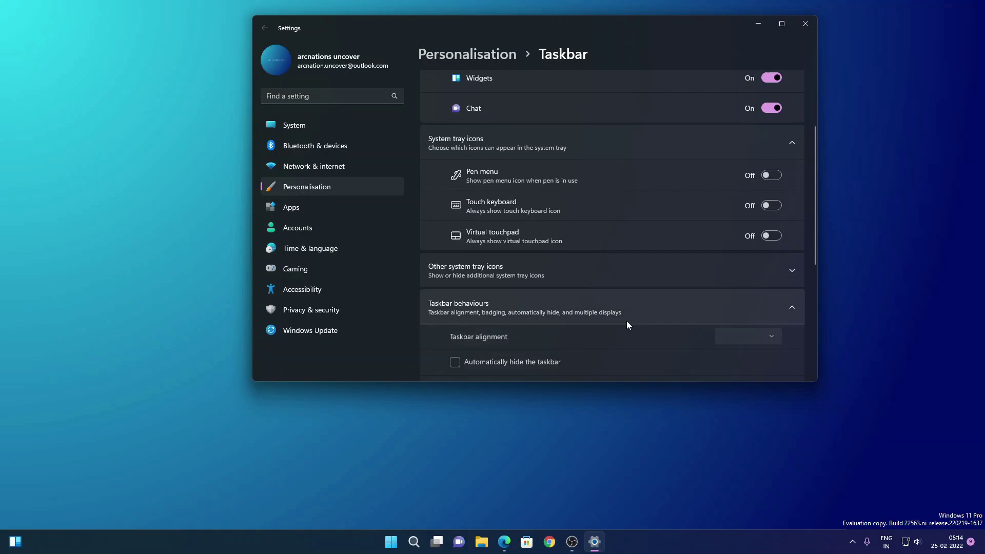
scroll(627, 321, down, 5)
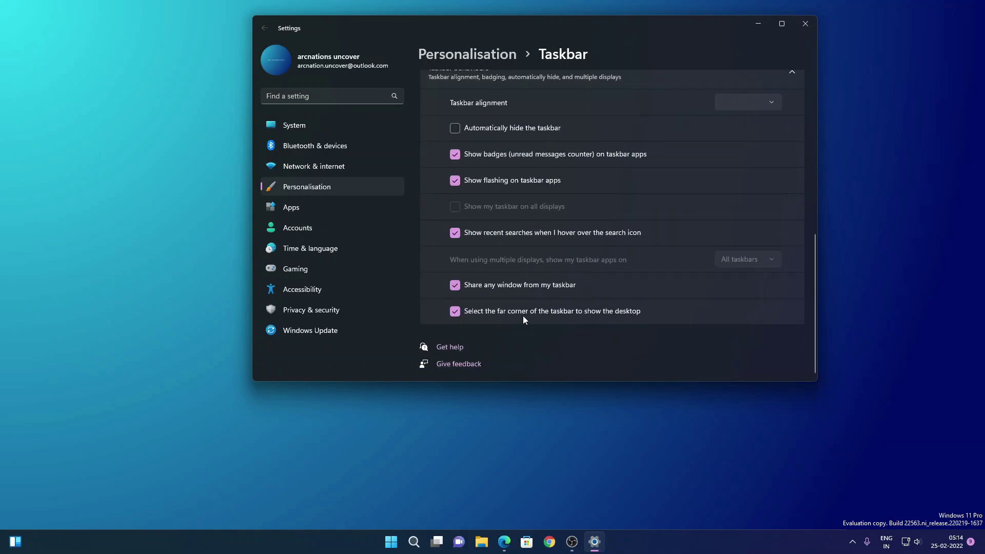
click(780, 27)
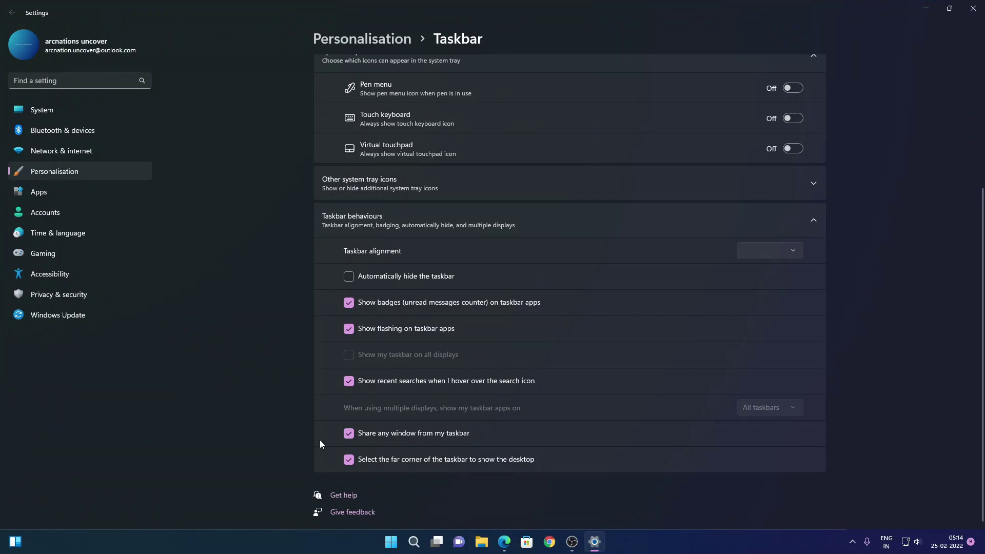
click(348, 277)
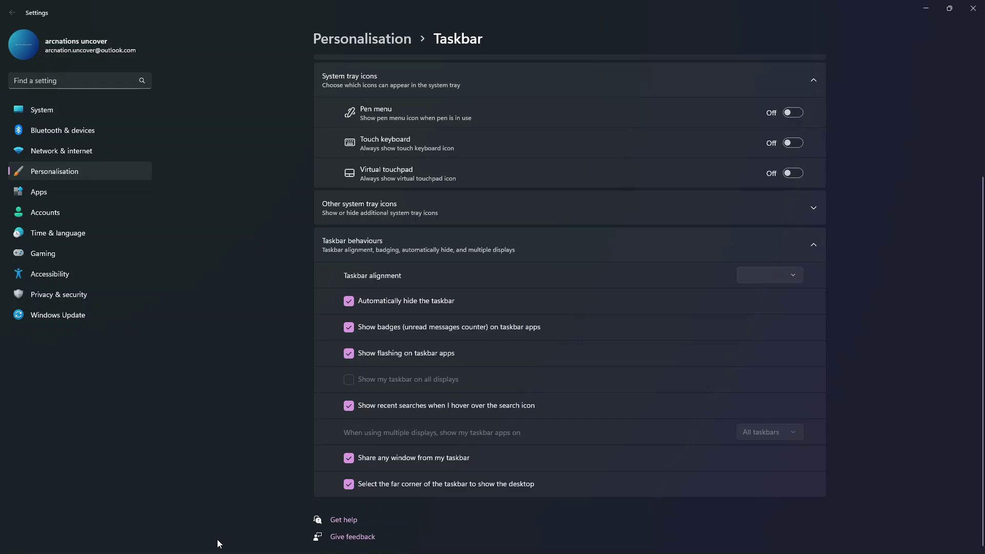
mouse_move(218, 553)
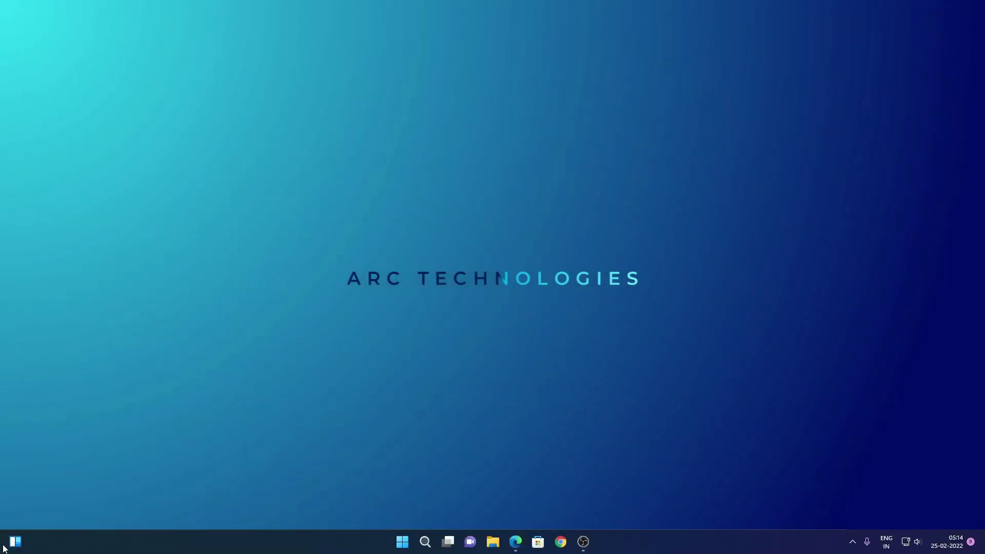
click(20, 534)
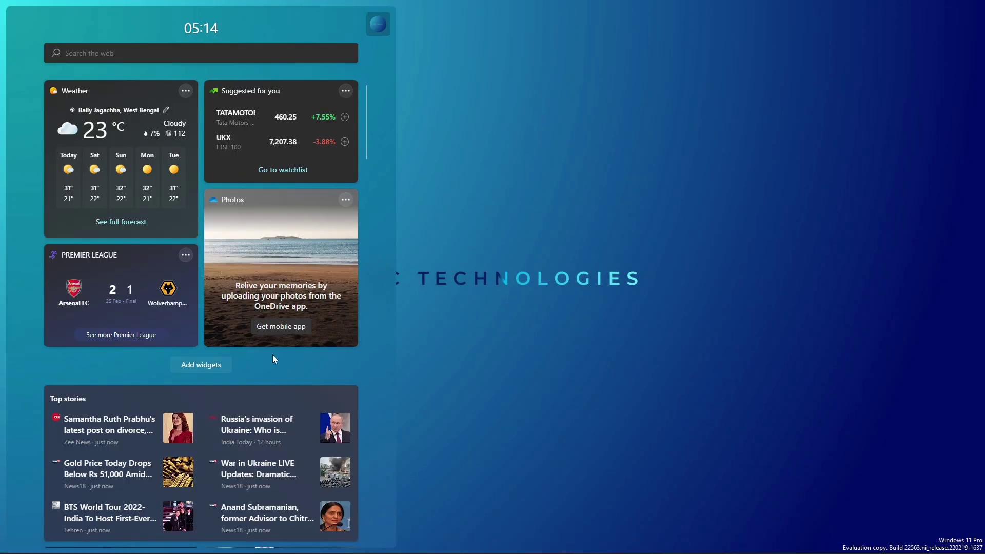
scroll(235, 359, down, 1)
scroll(234, 359, up, 1)
click(638, 354)
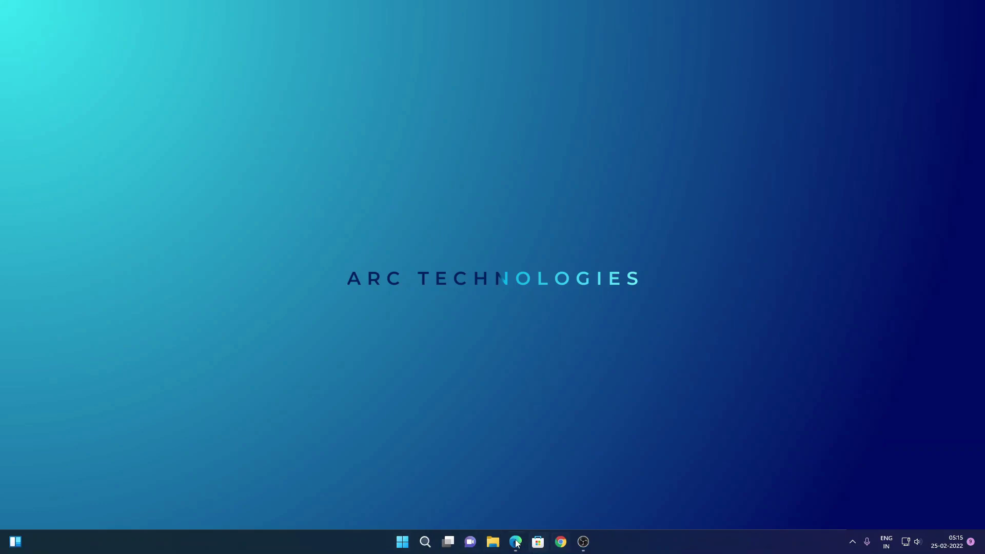
click(517, 543)
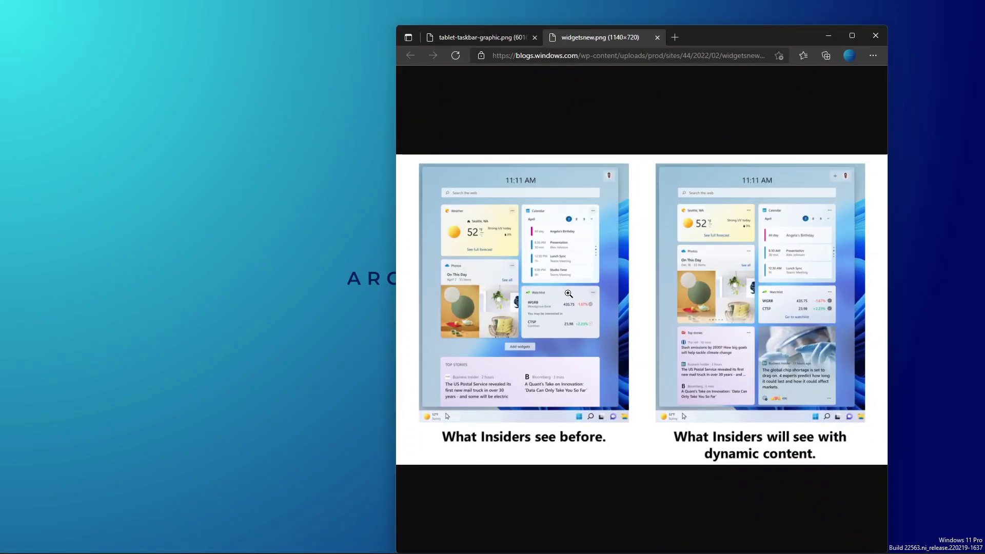
click(809, 288)
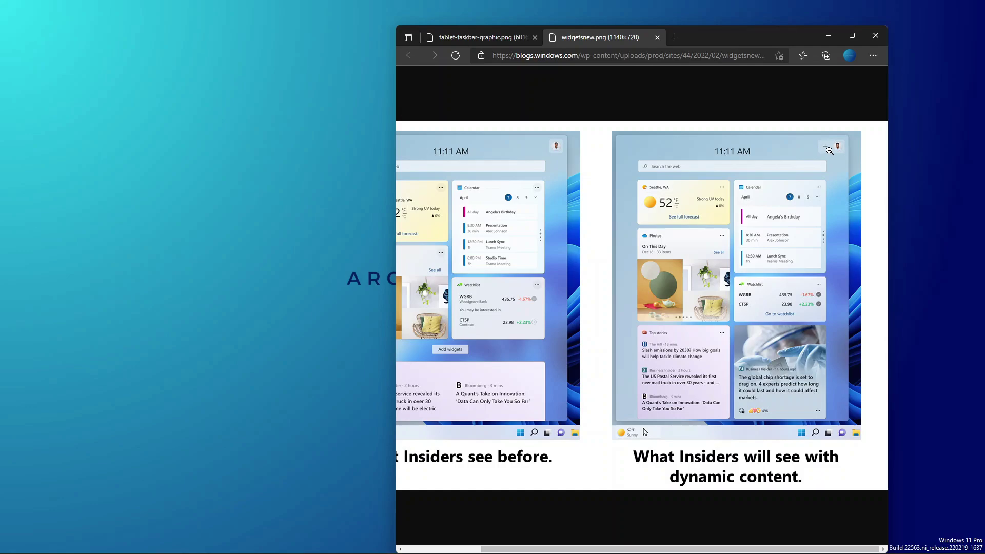
mouse_move(399, 541)
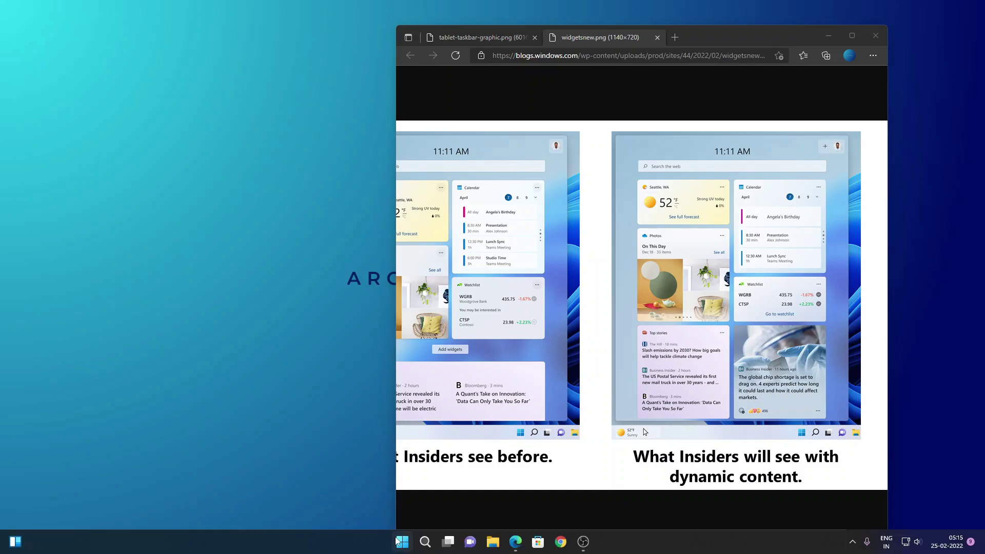
- Minimize Edge and search the Start menu for 'polic' to find Edit group policy
click(831, 35)
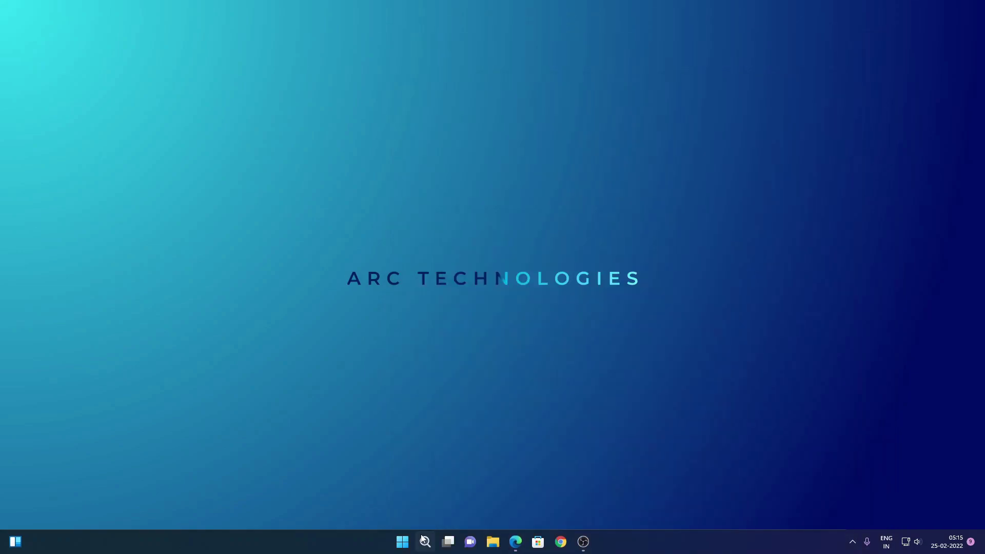
click(403, 541)
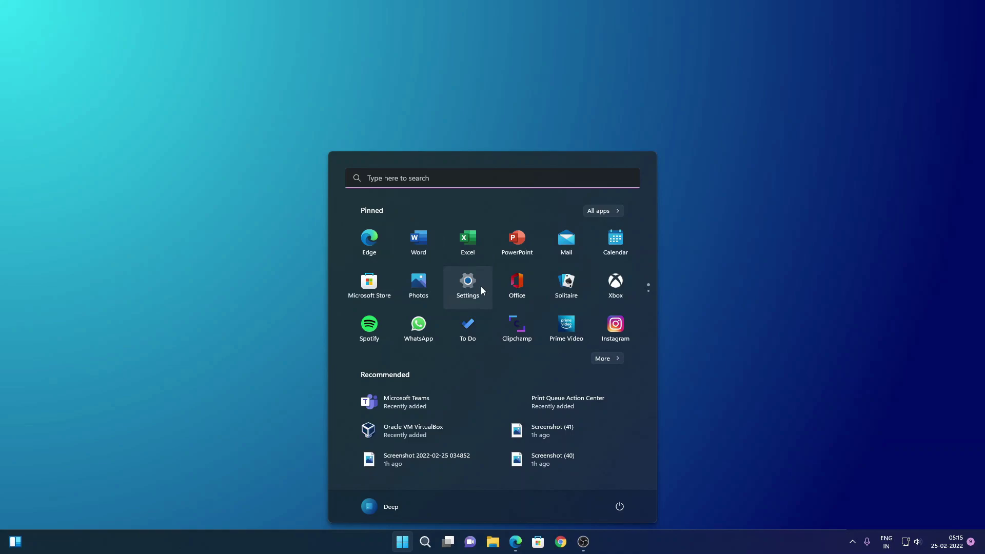
text(polic)
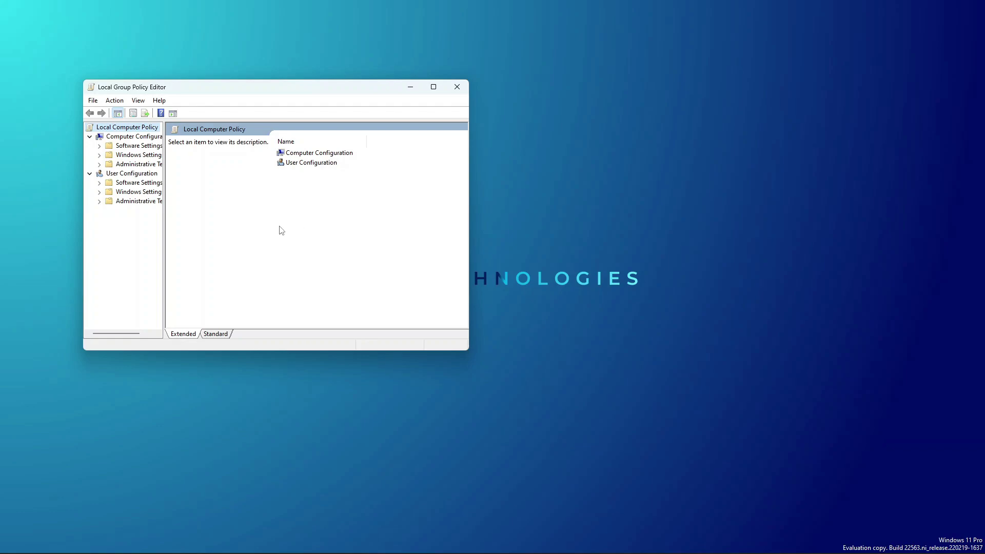
- Widen the tree pane and browse Administrative Templates > Windows Components > Windows Update > Manage end user experience
drag(163, 246, 221, 246)
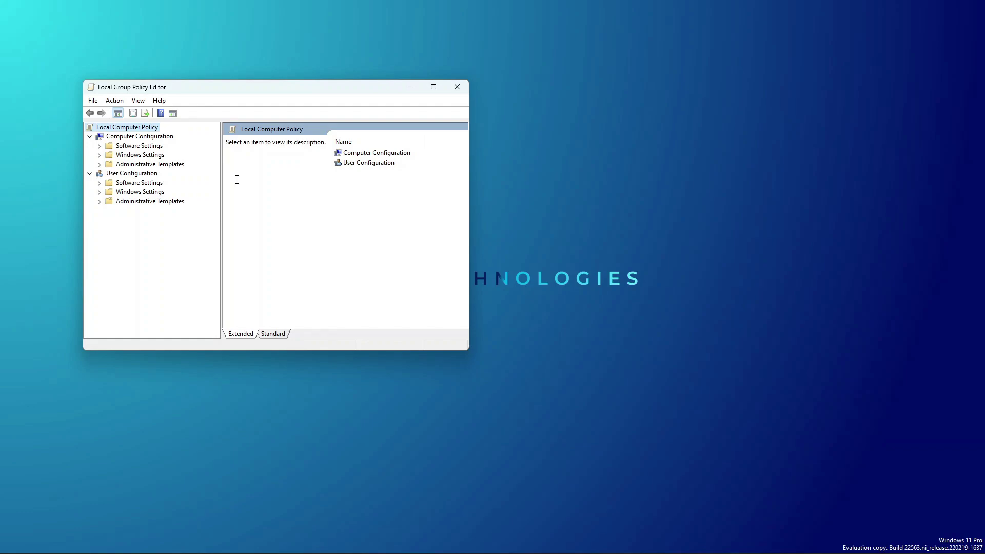
double_click(139, 164)
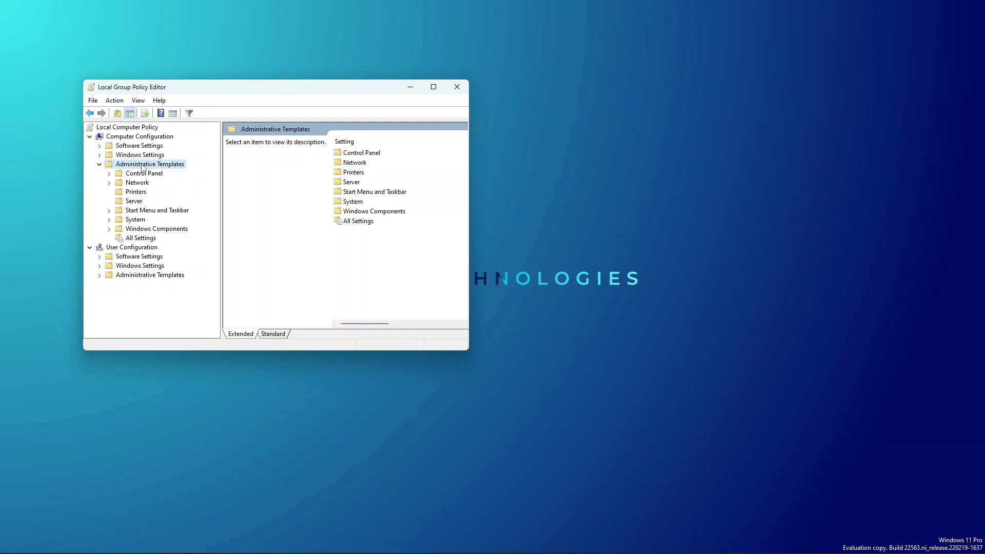
double_click(371, 212)
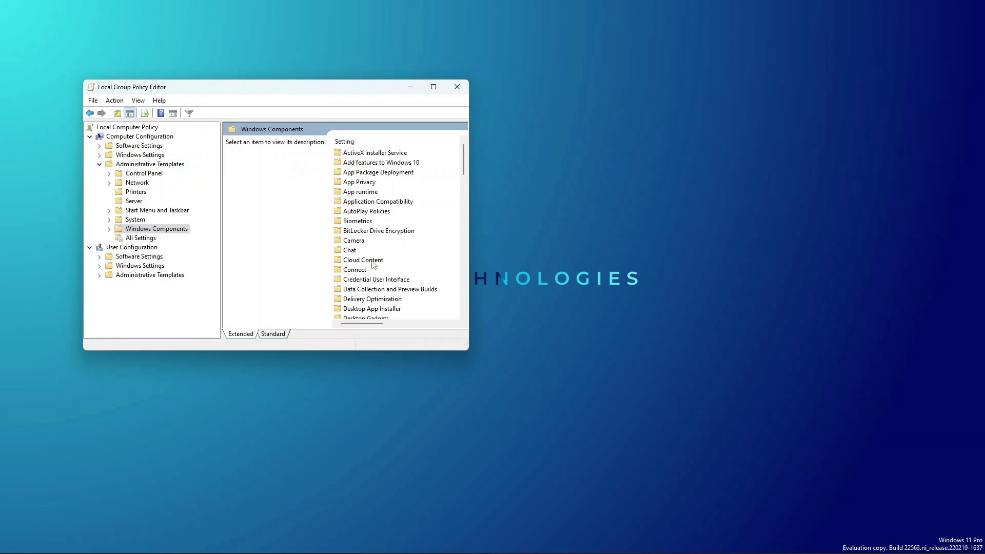
scroll(373, 265, down, 5)
scroll(373, 265, down, 15)
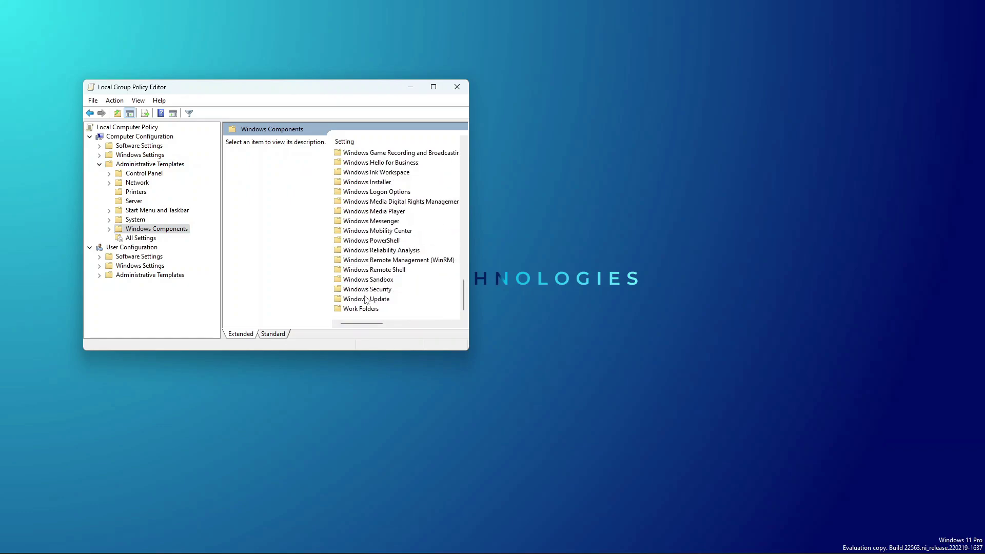
double_click(367, 300)
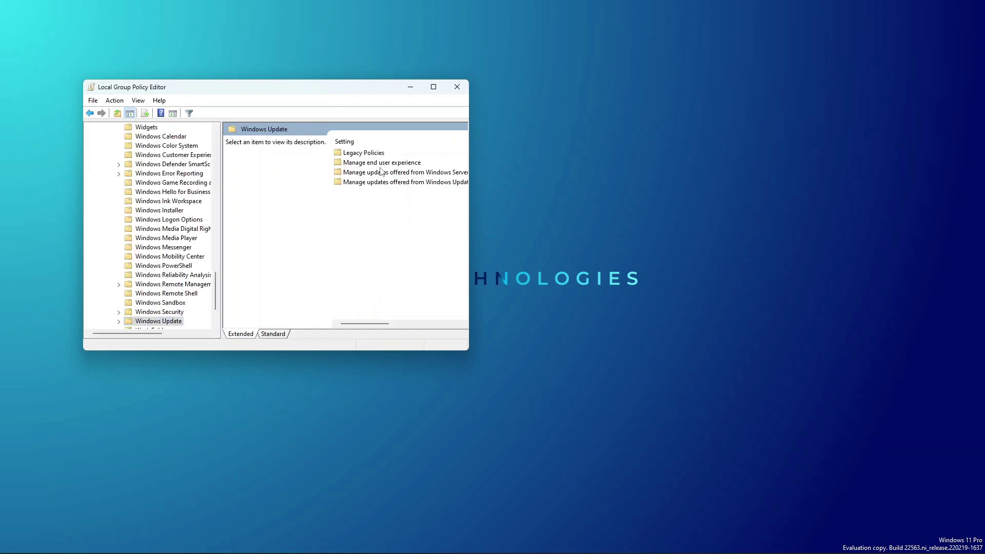
click(376, 163)
double_click(376, 163)
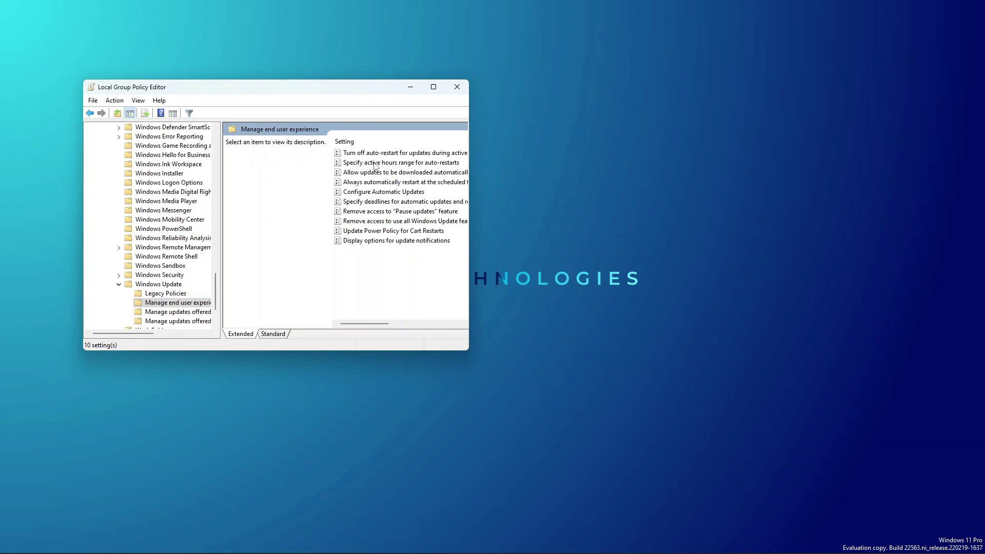
- View the 'Display options for update notifications' policy, cancel unchanged, and close the editor
click(371, 244)
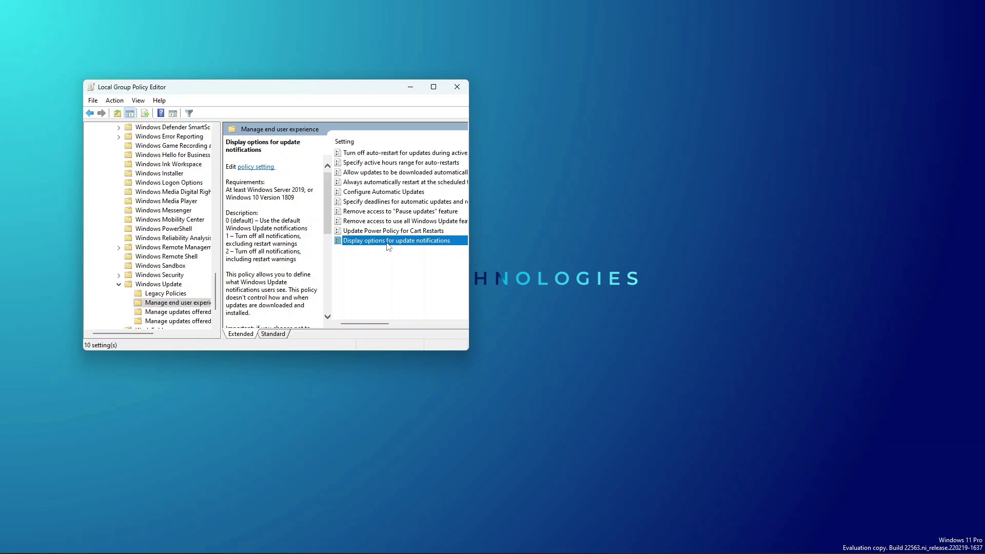
double_click(389, 247)
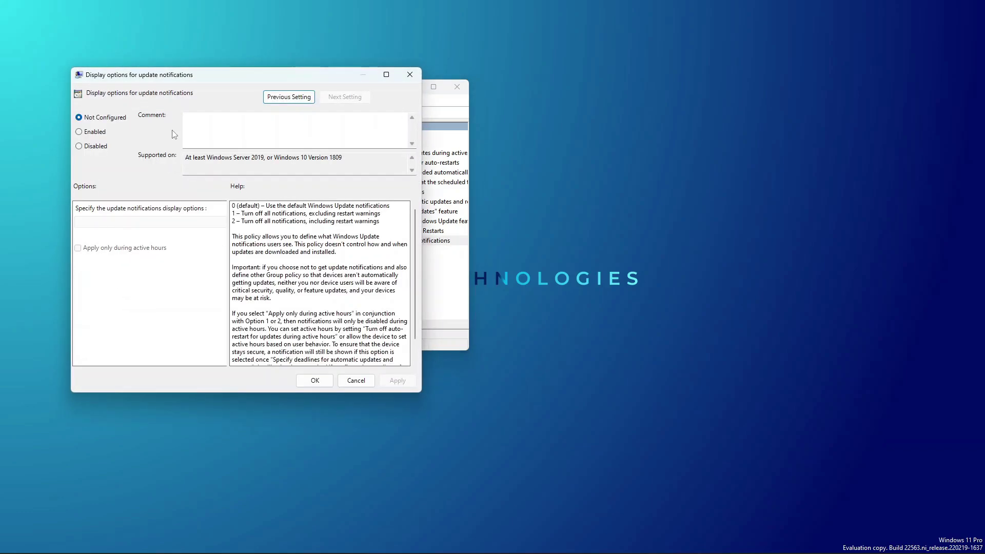
drag(206, 82, 588, 151)
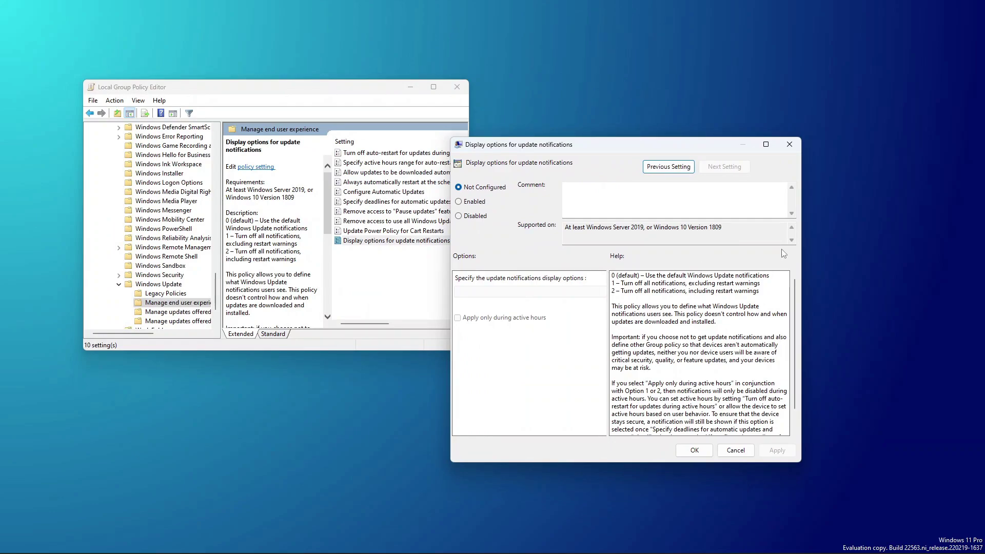
click(790, 144)
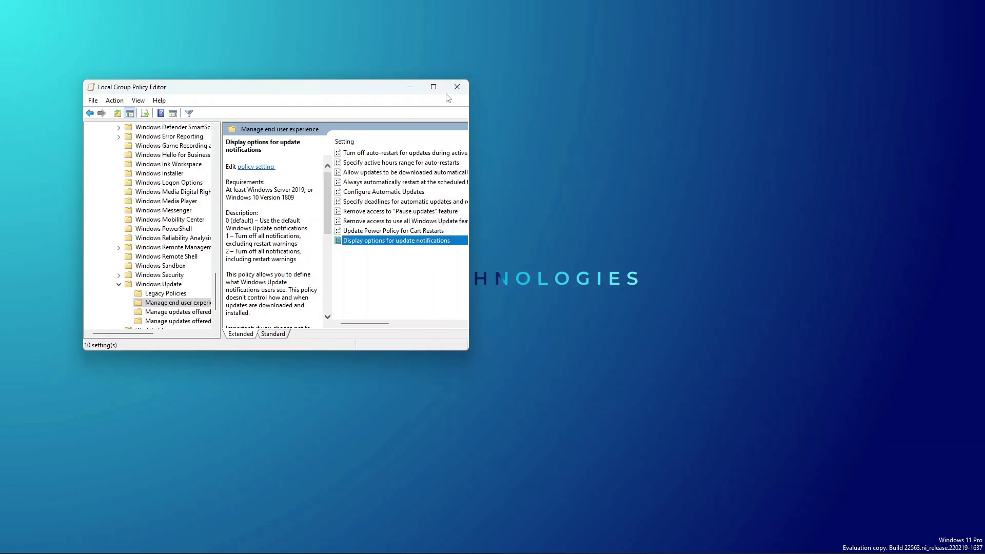
click(465, 87)
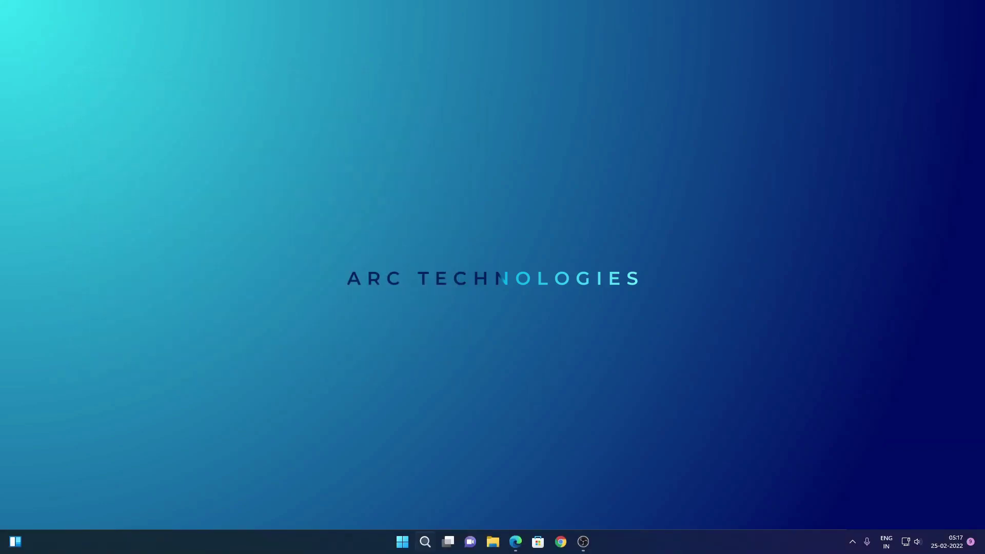
- Launch File Explorer at Quick access and drag its window to the screen centre
click(492, 542)
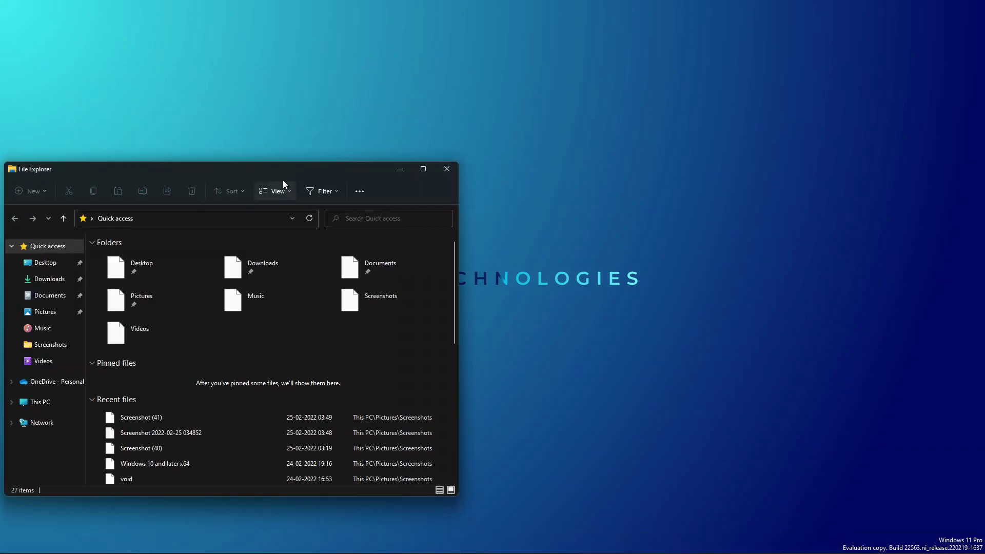
drag(309, 167, 602, 103)
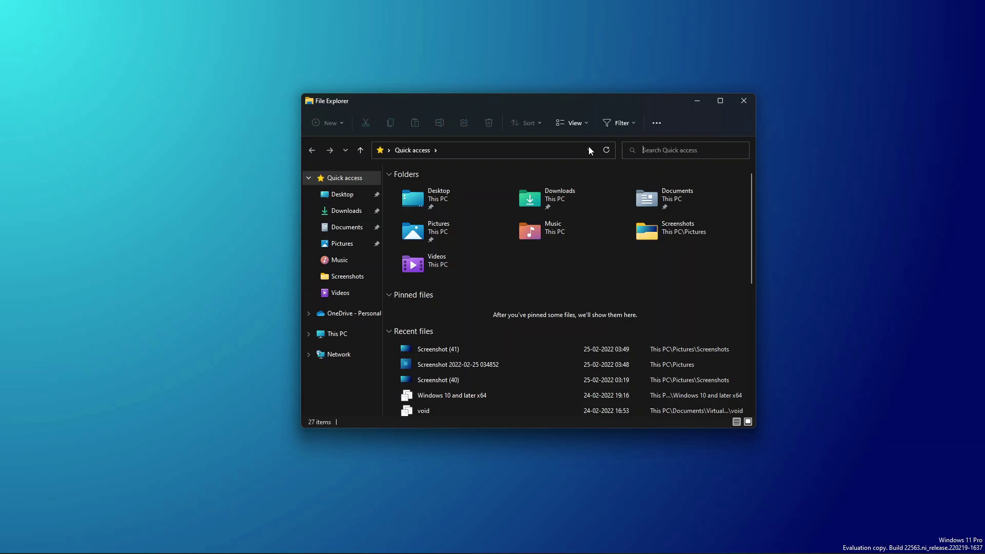
- Snap File Explorer to the left half and the Edge tablet taskbar image to the right half
drag(545, 103, 2, 315)
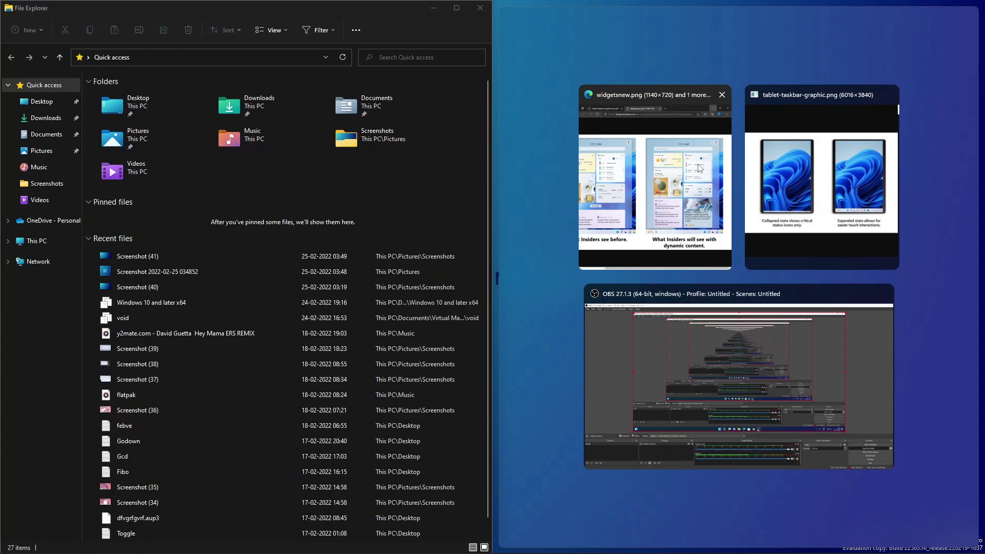
click(690, 202)
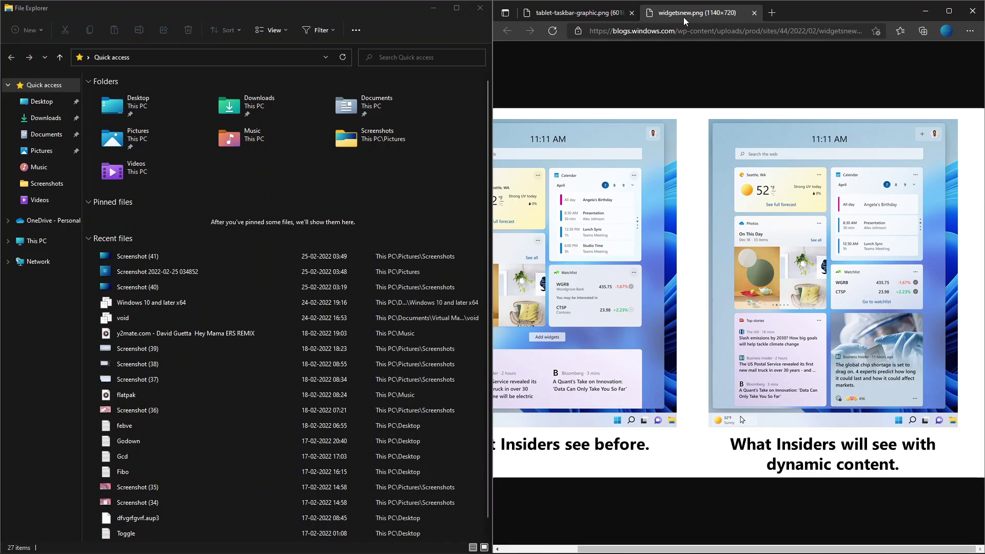
drag(288, 8, 5, 287)
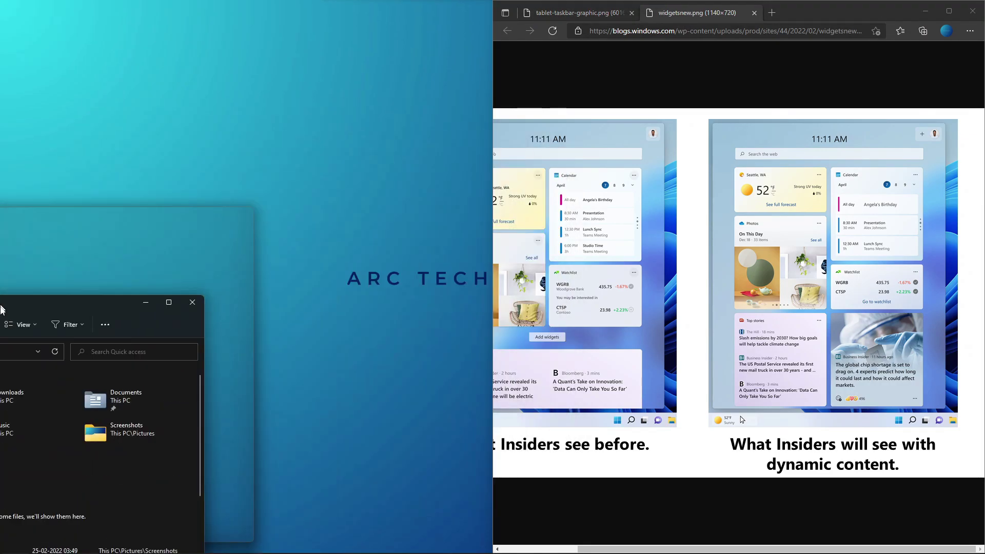
click(926, 11)
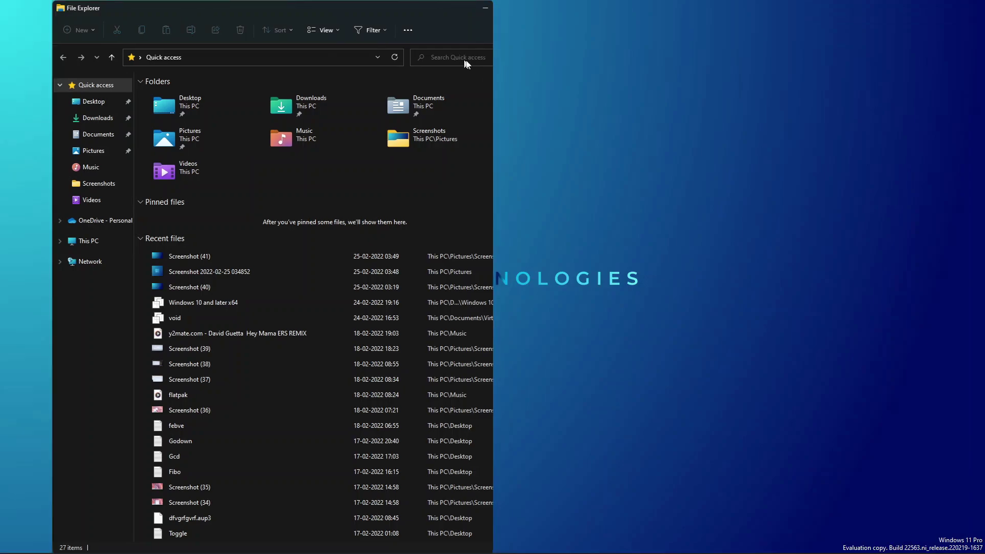
drag(190, 5, 3, 259)
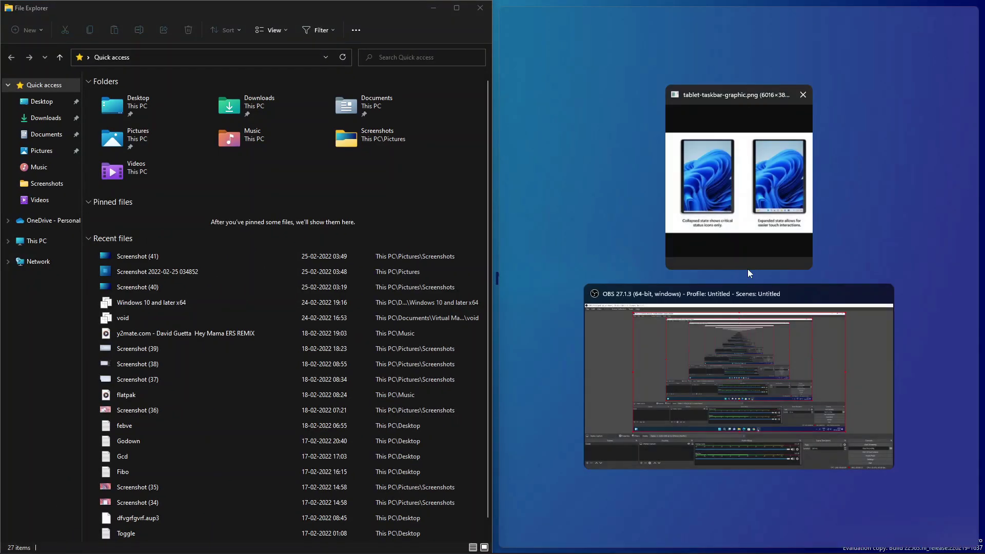
click(759, 217)
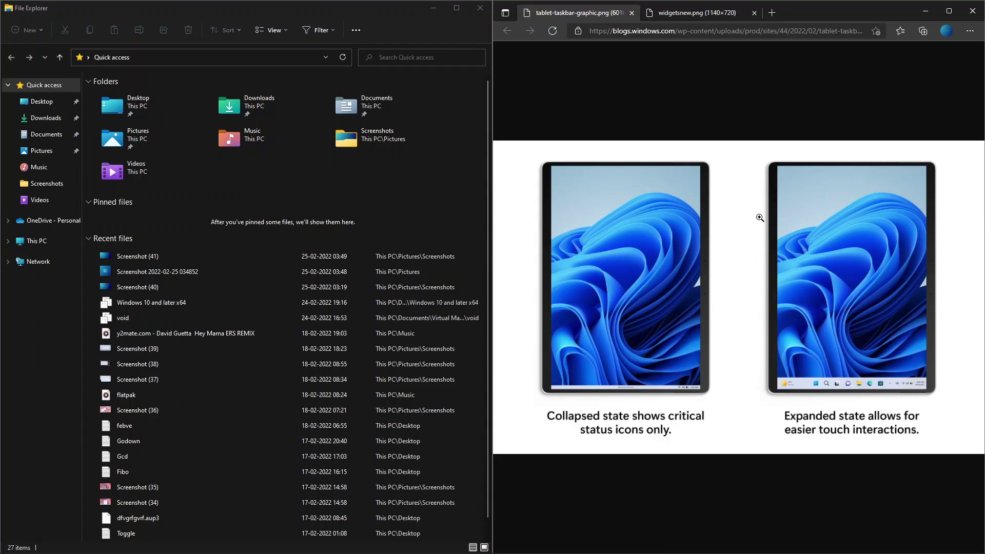
- Flip the snapped Edge window to the widgetsnew.png tab and back to the tablet taskbar image
click(718, 19)
click(590, 18)
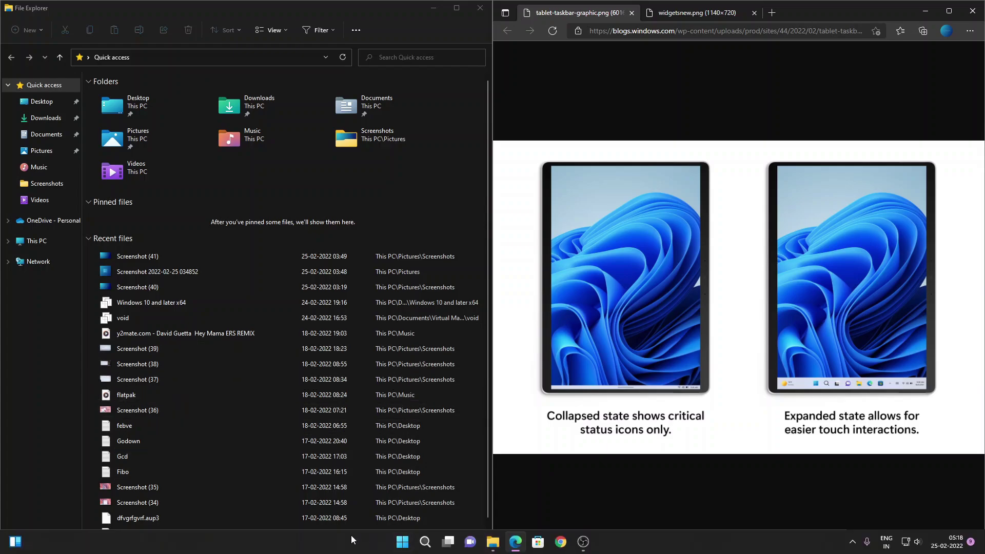
click(402, 542)
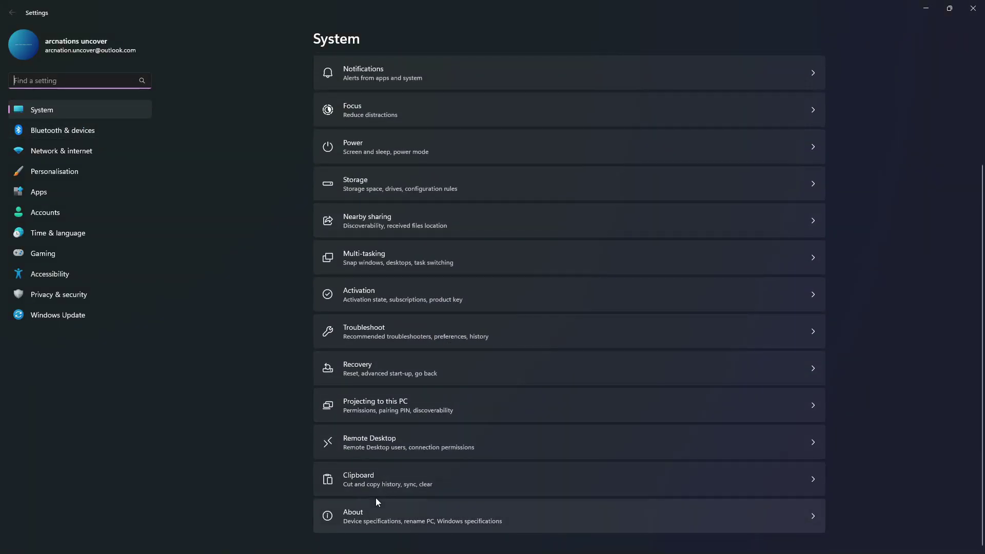
- On the Multi-tasking page, keep Edge tabs when snapping set to '3 most recent tabs'
scroll(379, 460, up, 3)
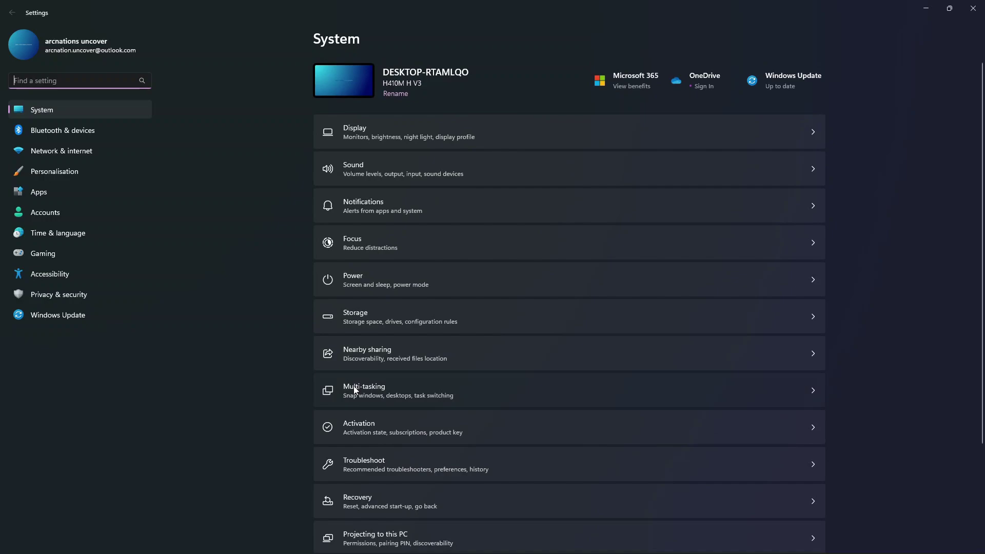
click(354, 390)
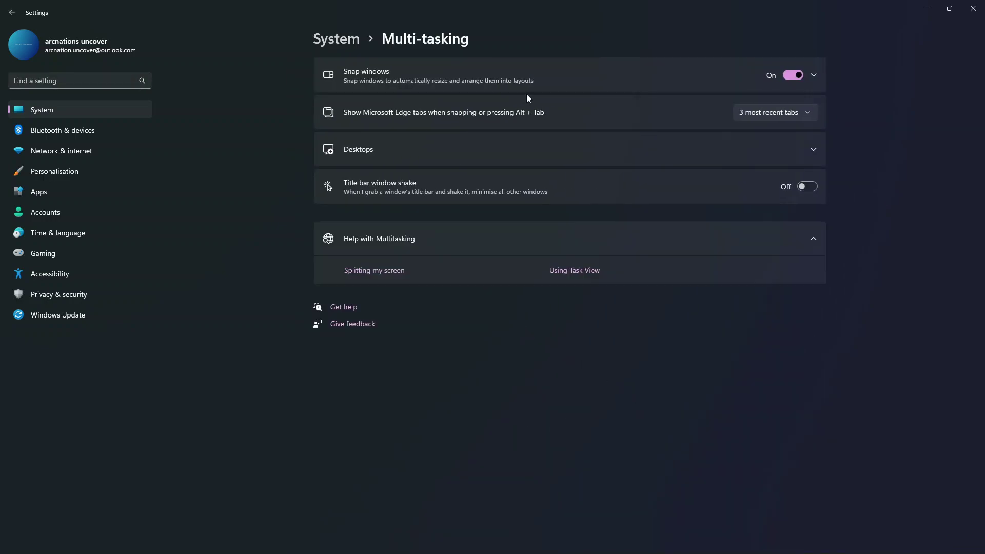
click(762, 111)
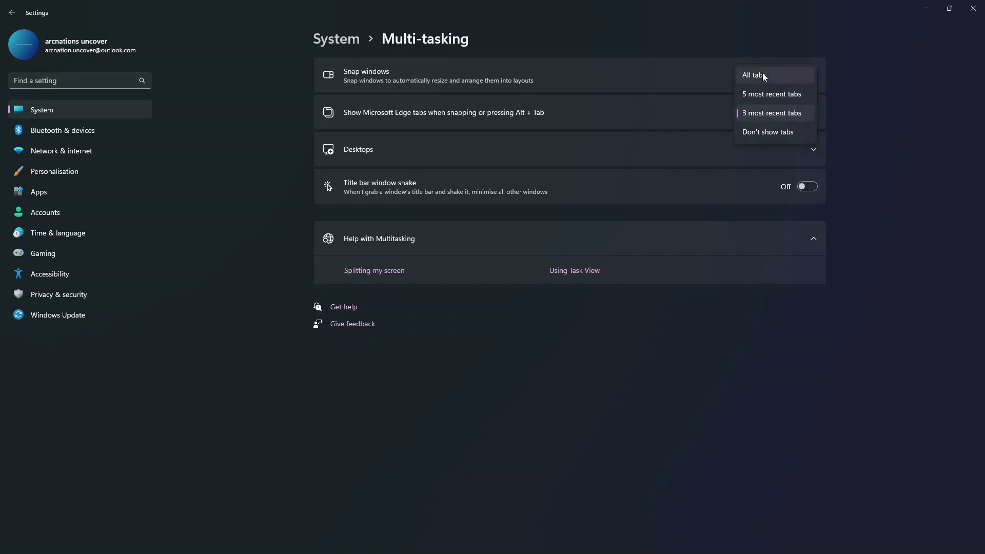
click(674, 287)
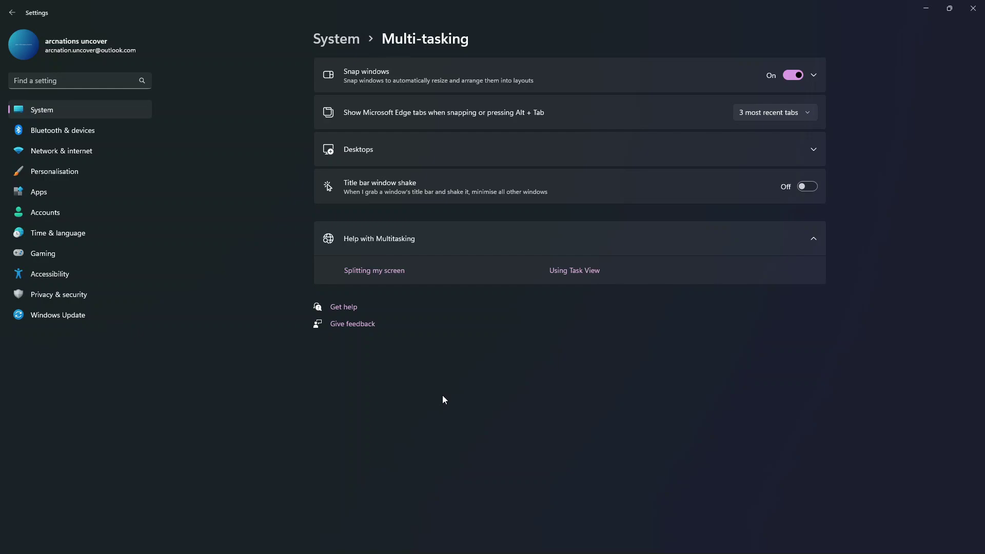
key(super+period)
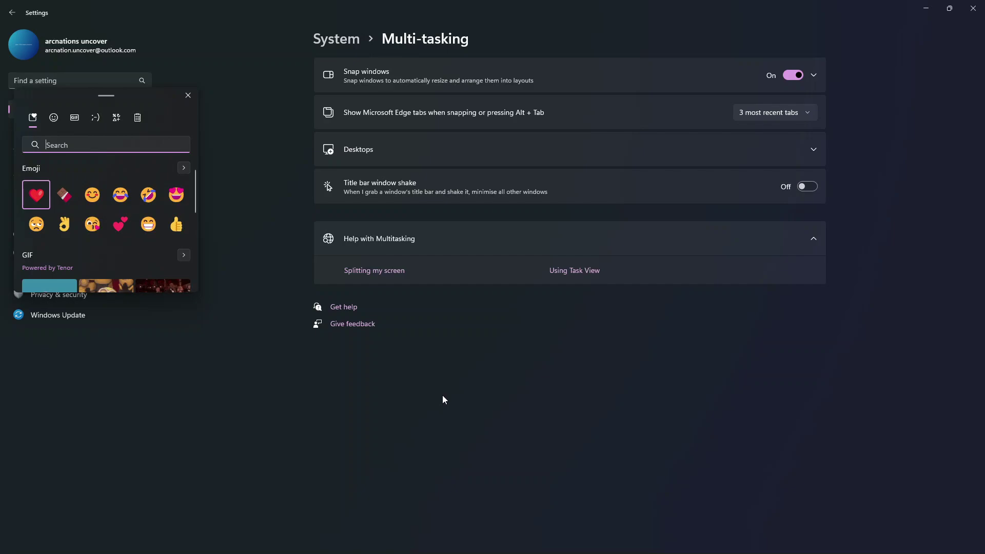
text(mel)
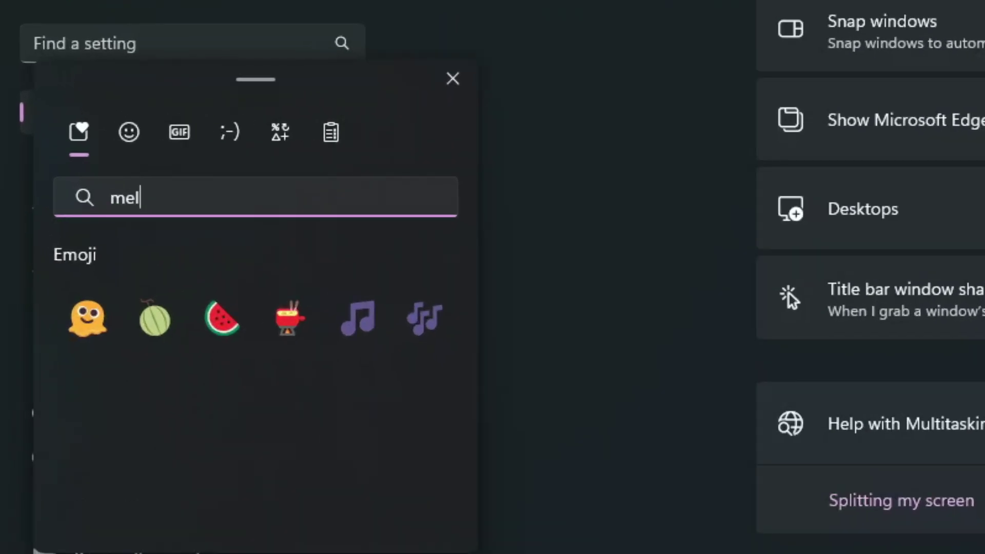
click(80, 314)
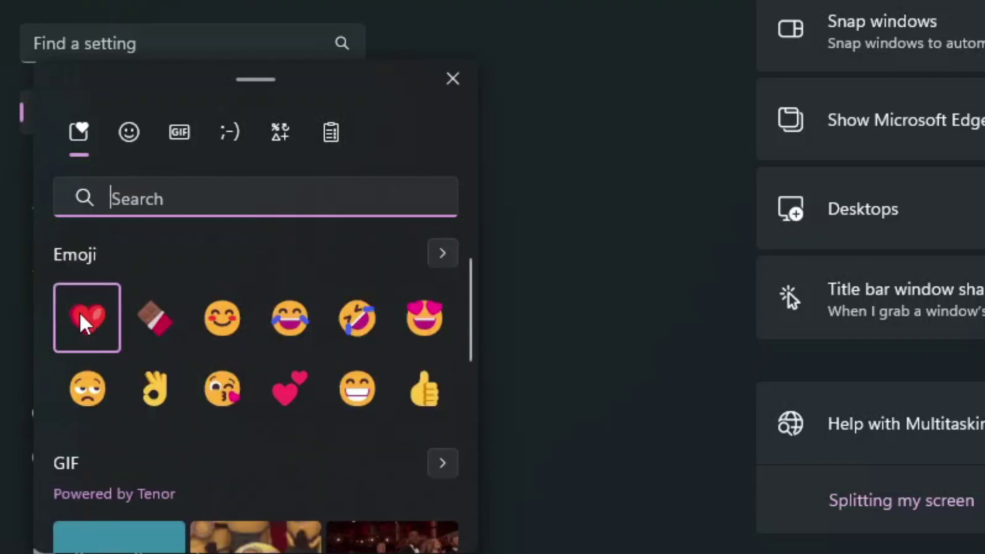
text(troll)
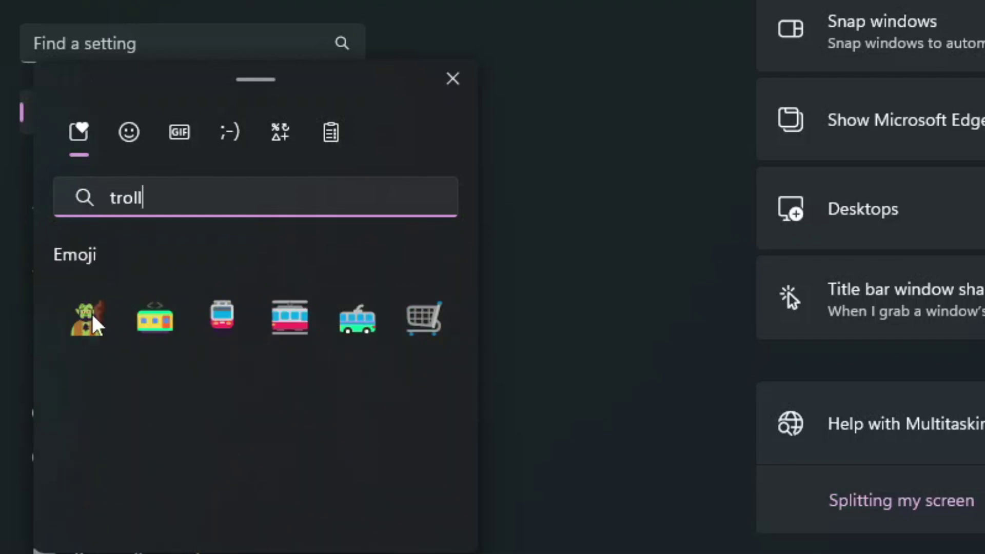
key(BackSpace)
key(BackSpace)
key(BackSpace)
key(BackSpace)
key(BackSpace)
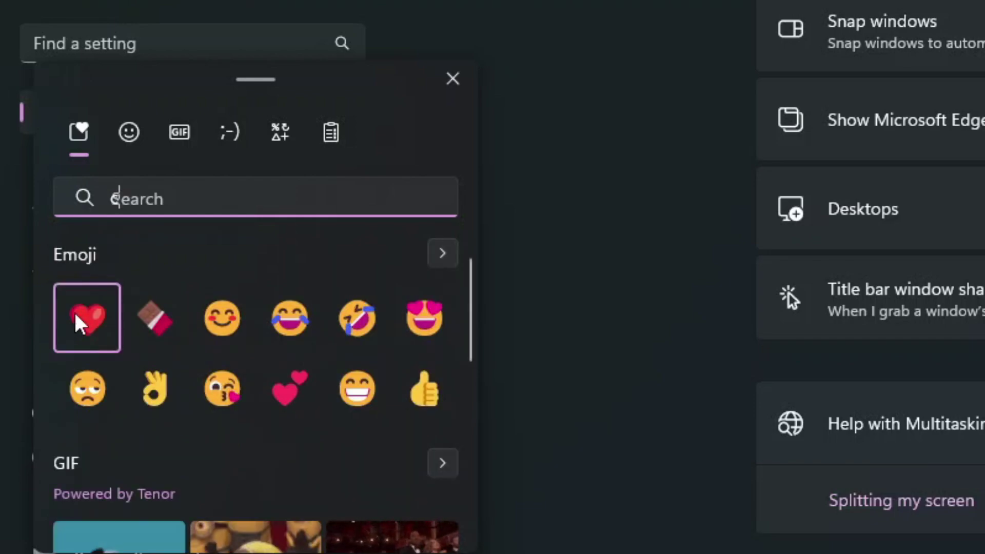
text(coral)
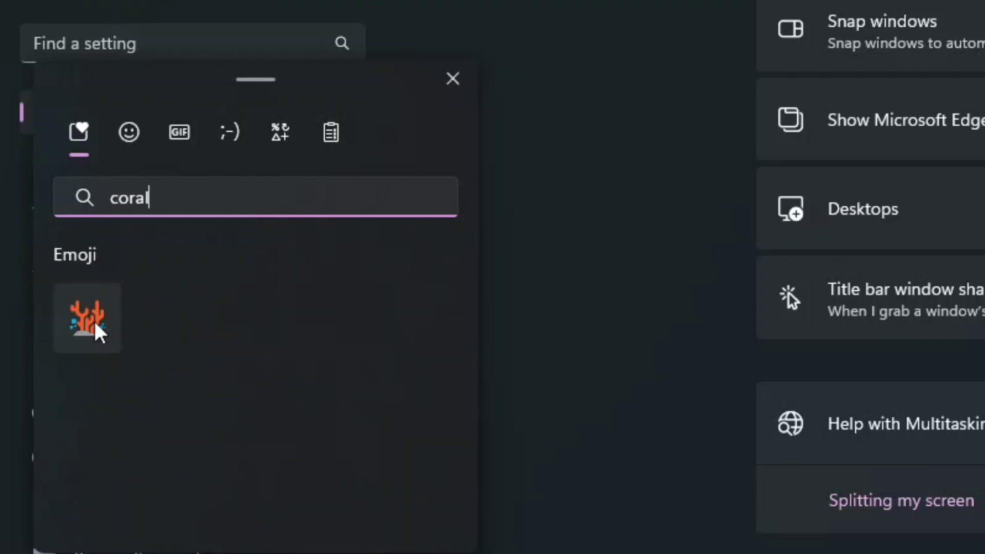
key(BackSpace)
key(BackSpace)
key(BackSpace)
key(BackSpace)
key(BackSpace)
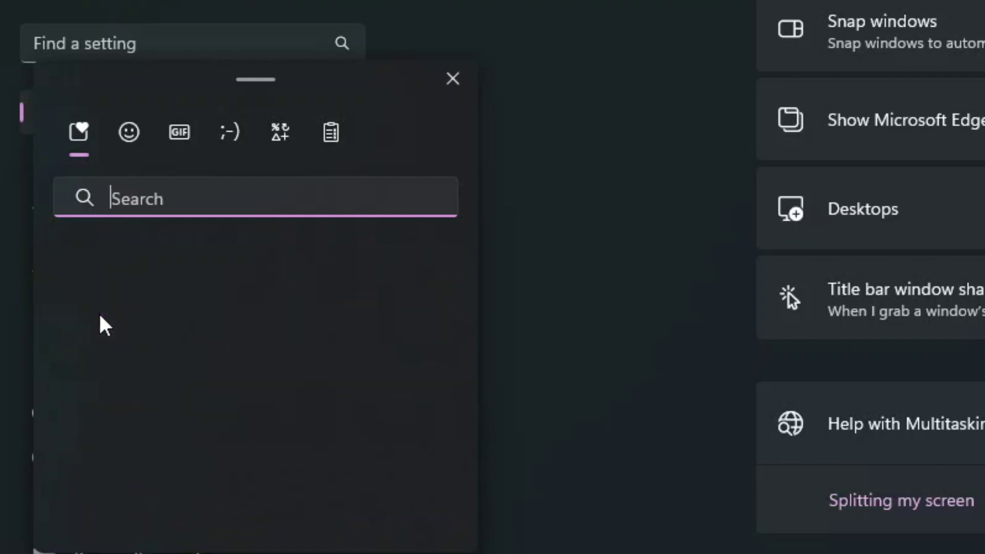
text(bean)
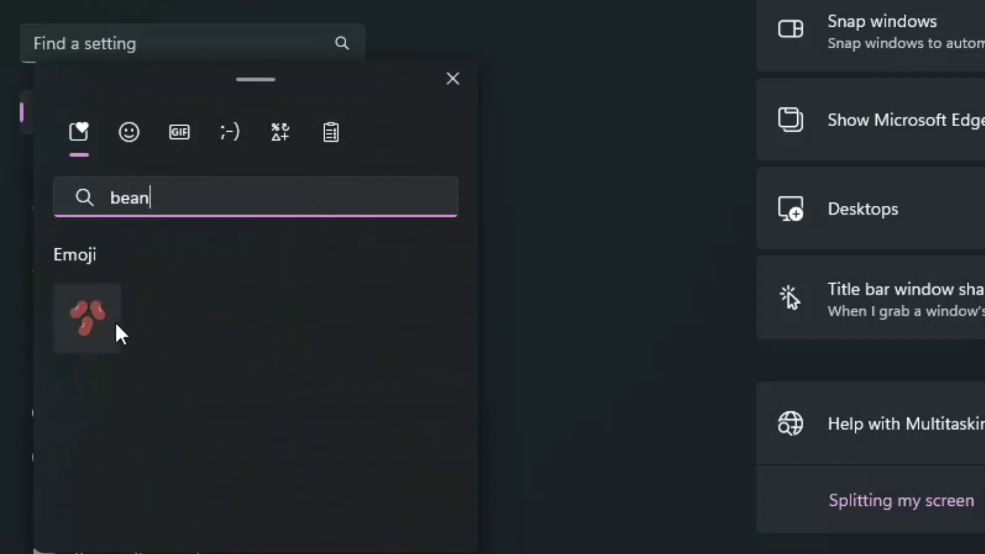
key(BackSpace)
key(BackSpace)
key(BackSpace)
key(BackSpace)
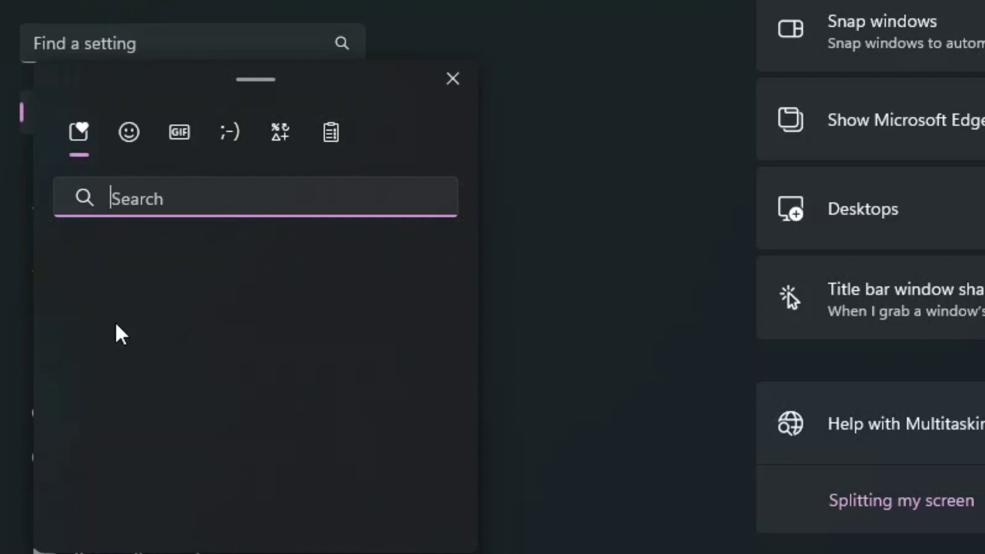
text(play)
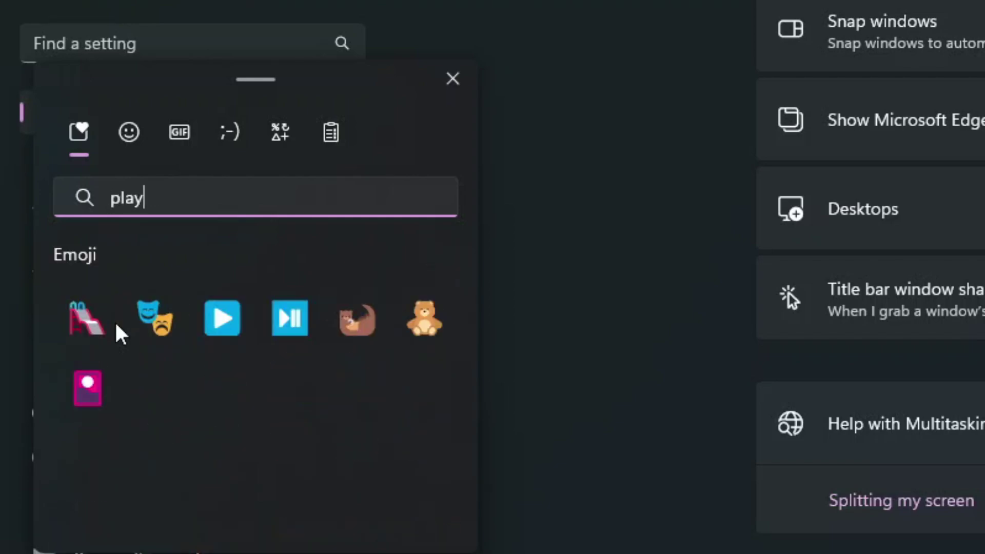
key(BackSpace)
key(BackSpace)
key(BackSpace)
key(BackSpace)
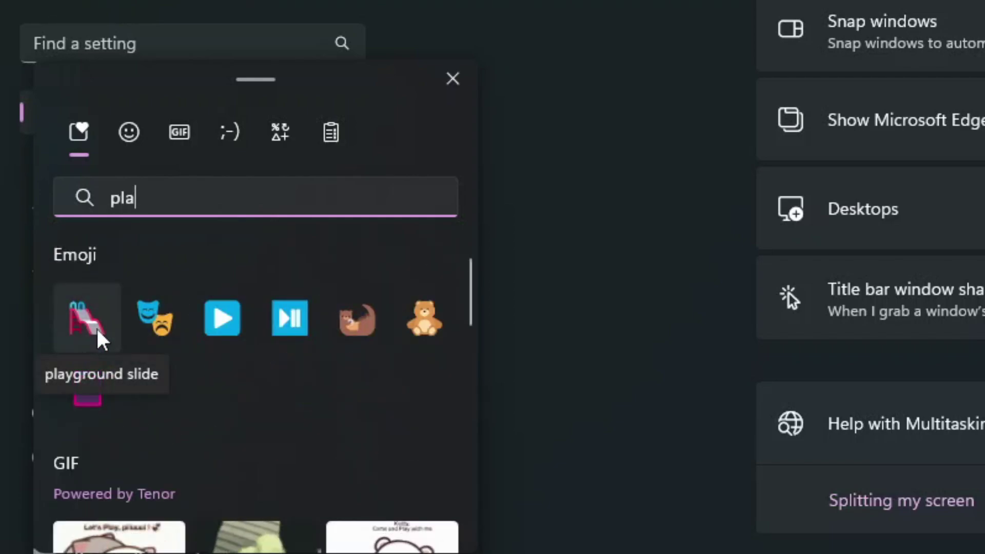
text(mir)
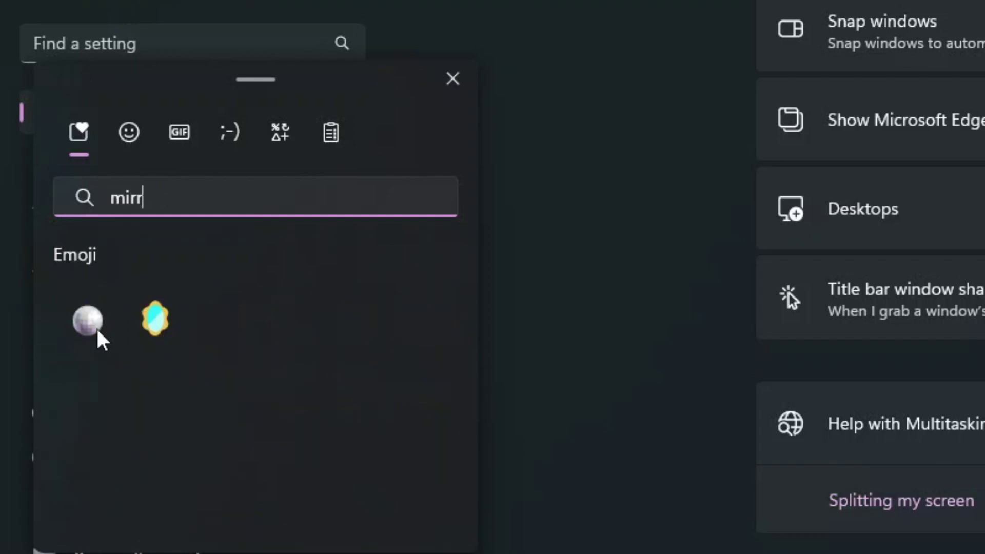
text(r)
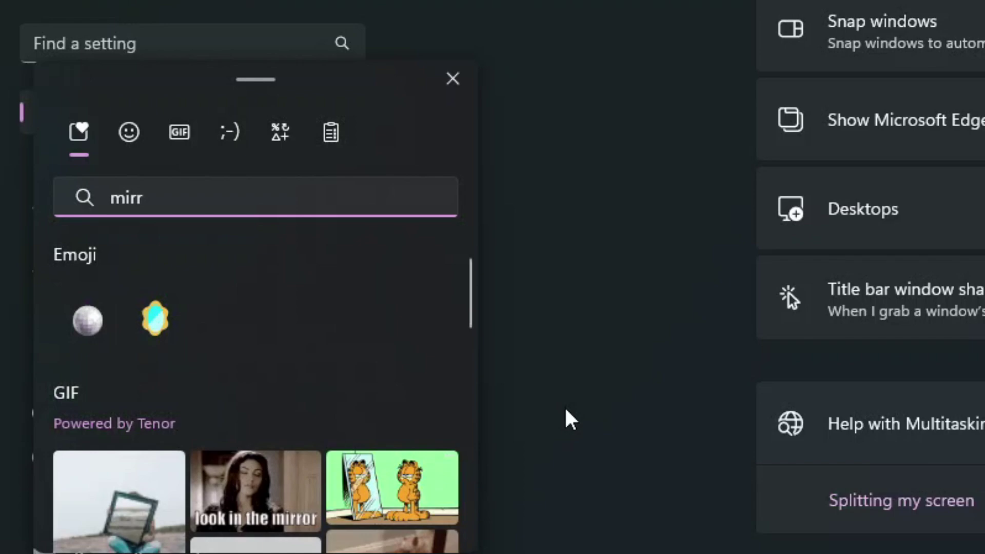
click(545, 312)
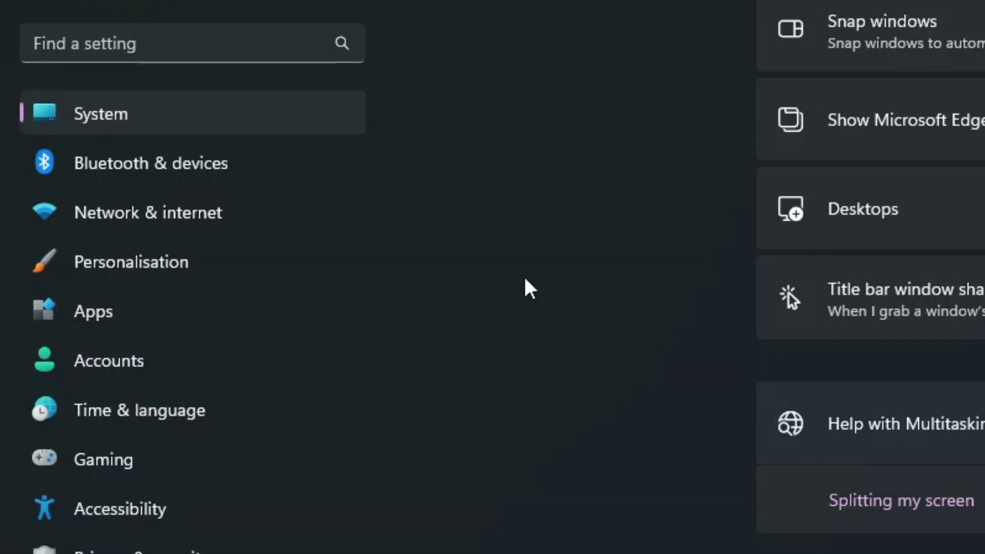
key(super+period)
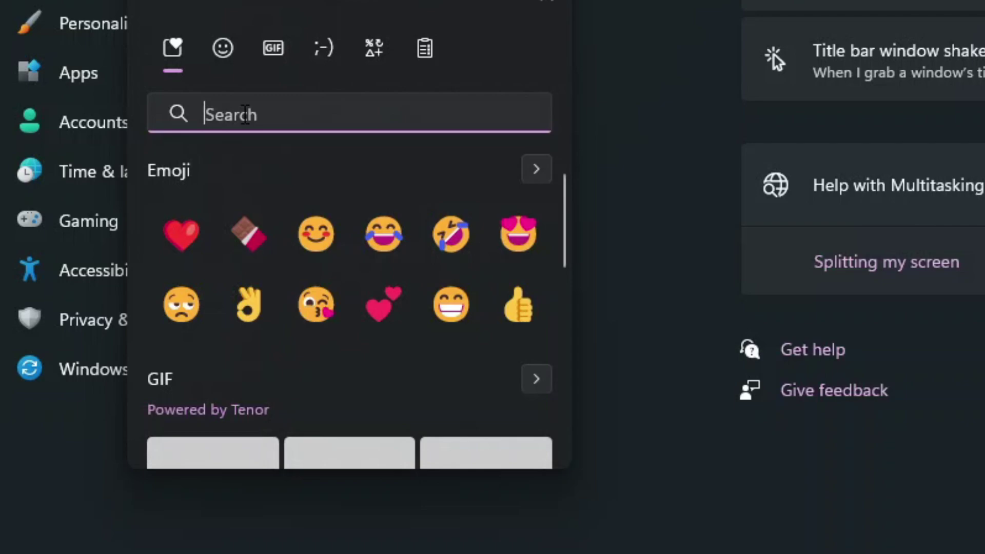
text(handshake)
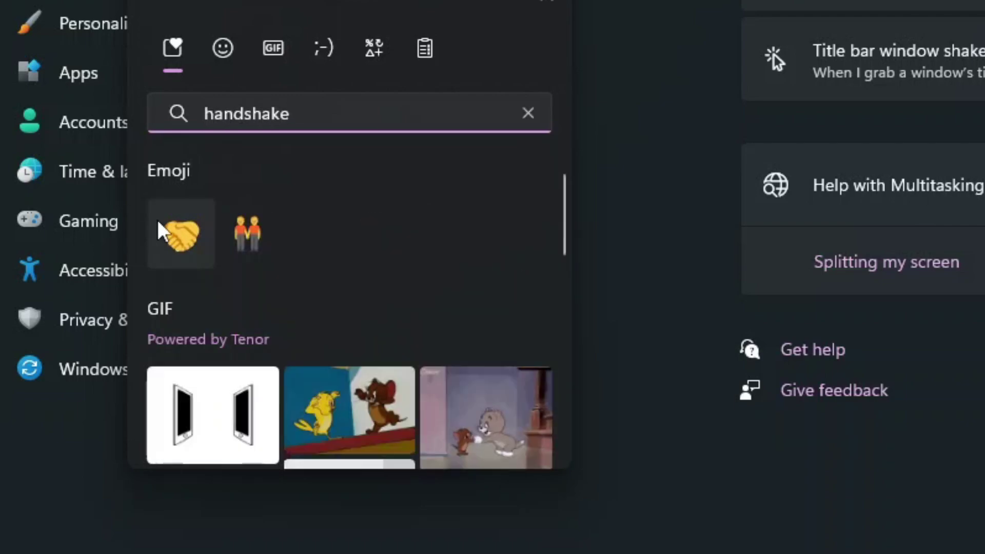
mouse_move(160, 228)
click(236, 301)
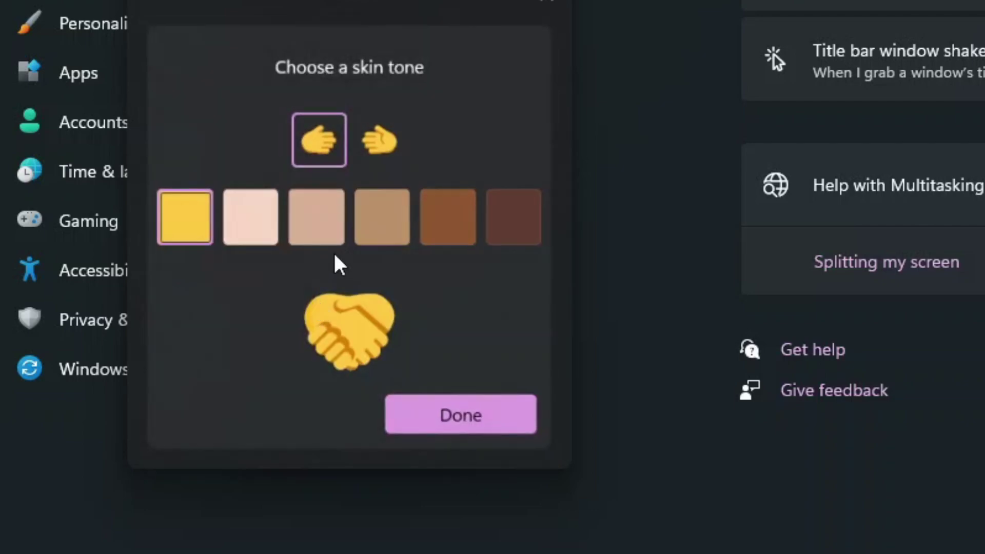
click(249, 224)
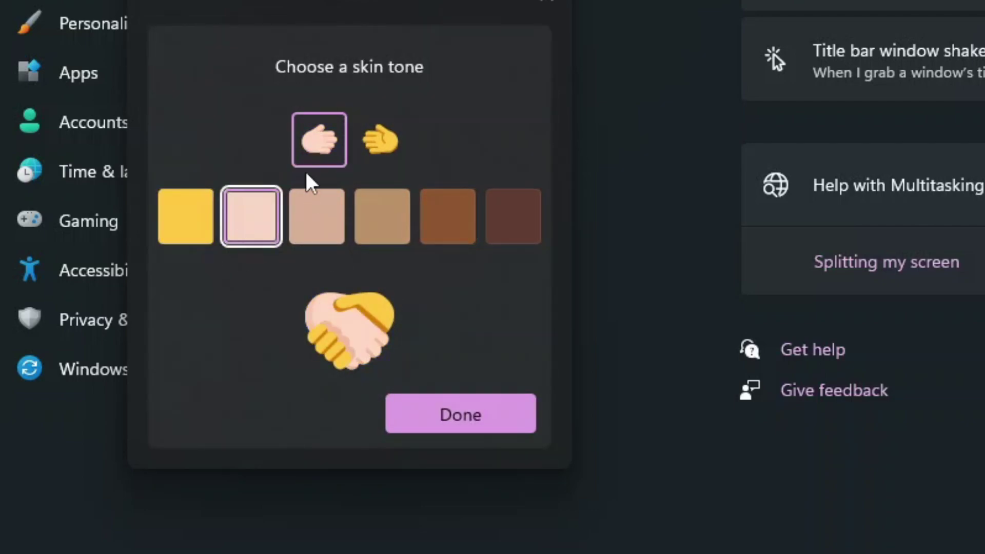
click(509, 217)
click(259, 218)
click(377, 152)
click(500, 218)
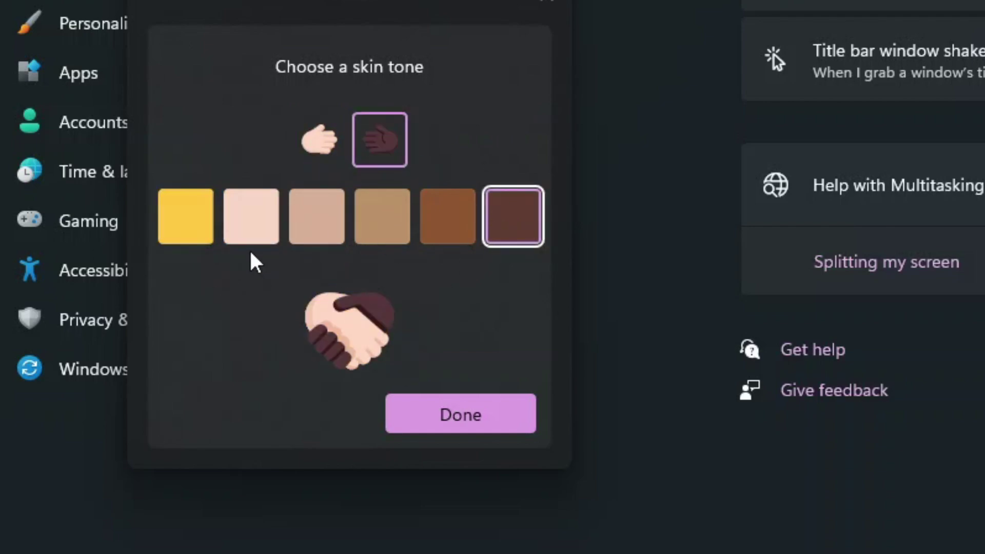
click(263, 225)
click(315, 153)
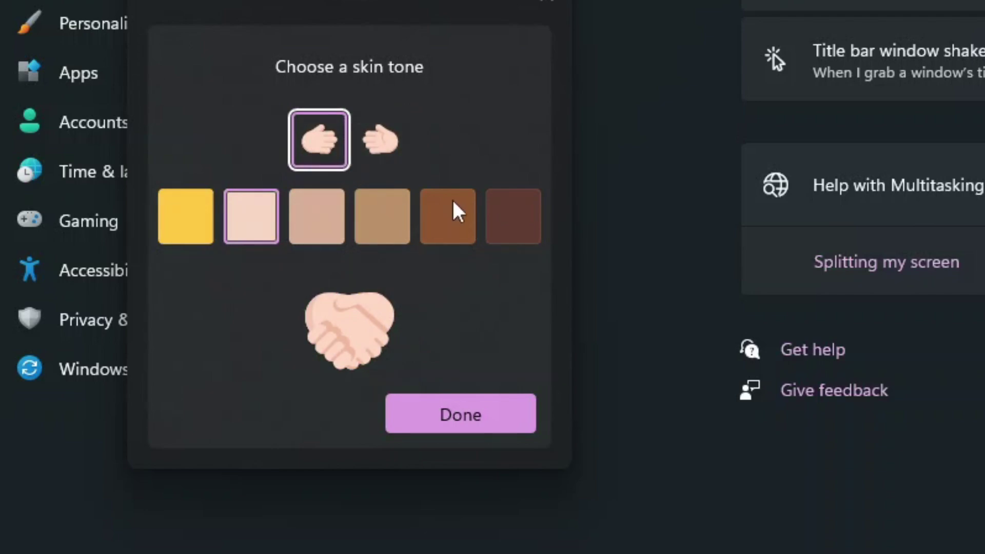
click(522, 211)
click(401, 159)
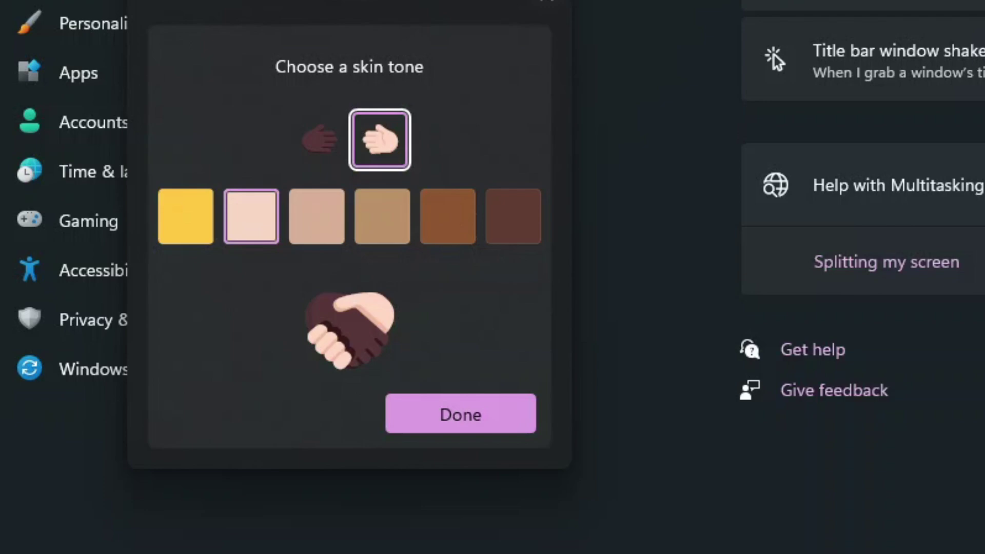
click(558, 3)
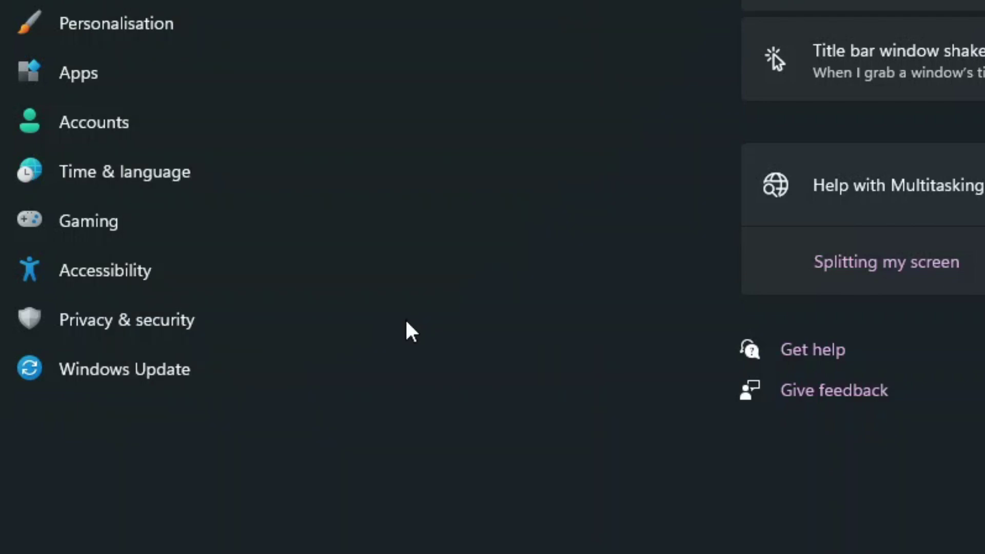